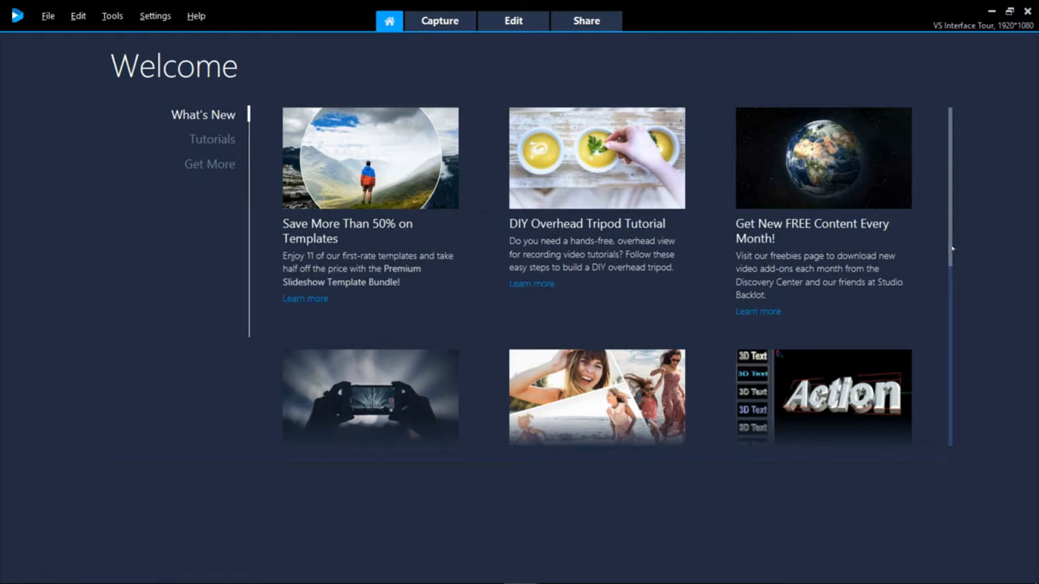
- Browse the What's New, Tutorials and Get More pages of the Welcome workspace
{"action": "left_click_drag", "start_coordinate": [953, 248], "coordinate": [940, 430]}
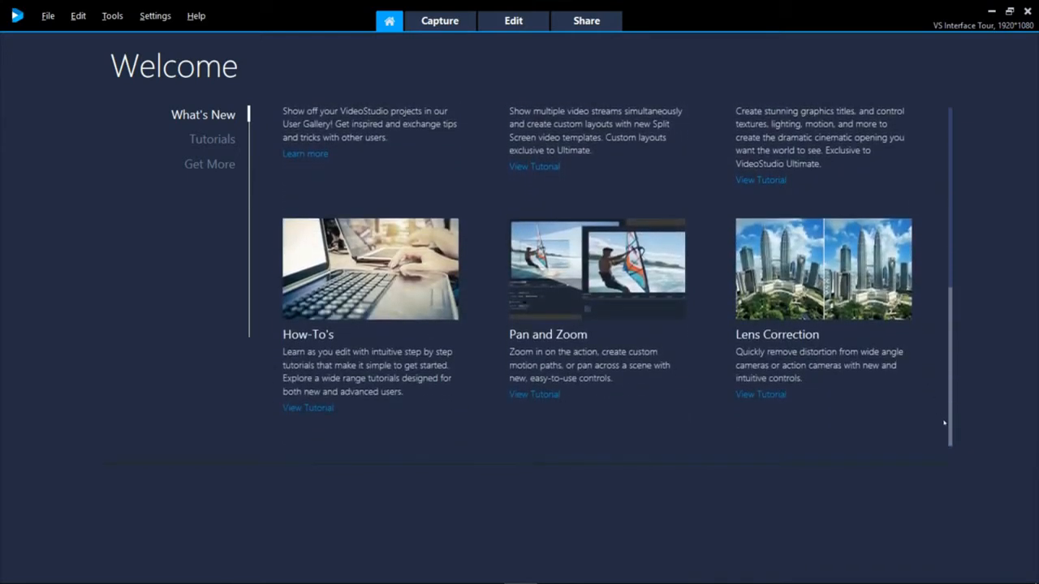
{"action": "left_click", "coordinate": [219, 143]}
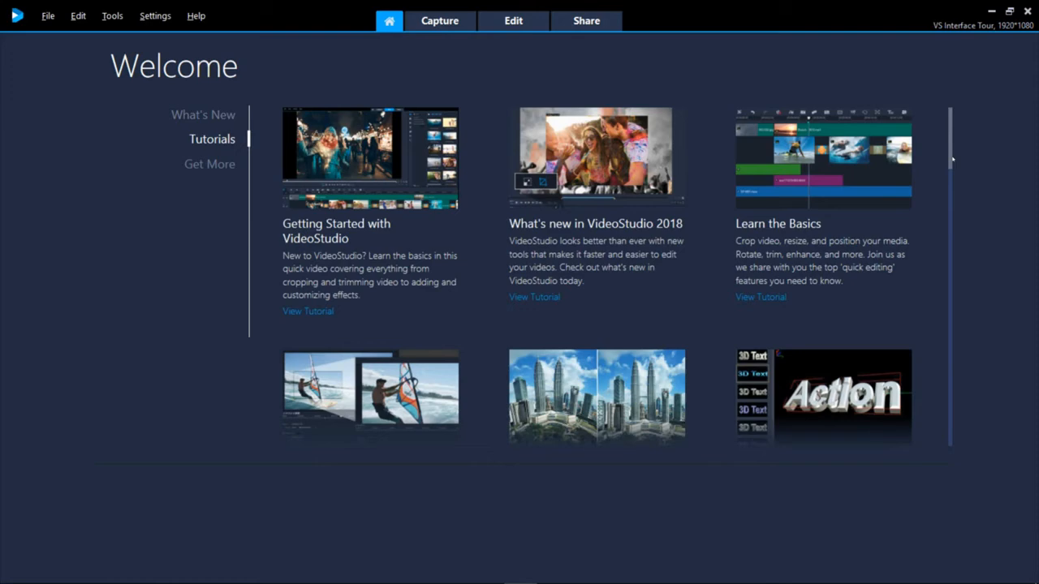
{"action": "left_click_drag", "start_coordinate": [952, 159], "coordinate": [951, 431]}
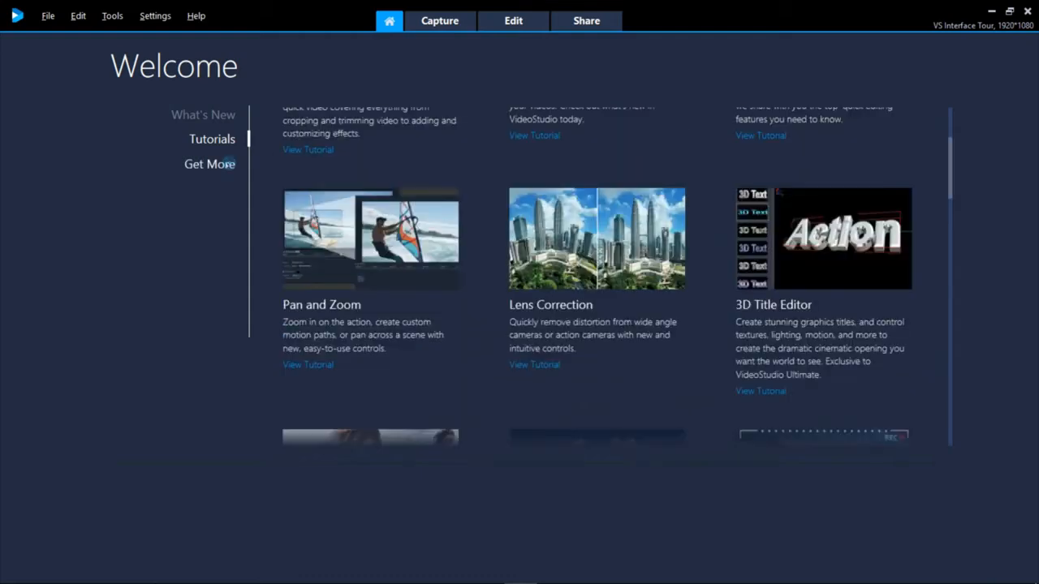
{"action": "left_click", "coordinate": [230, 164]}
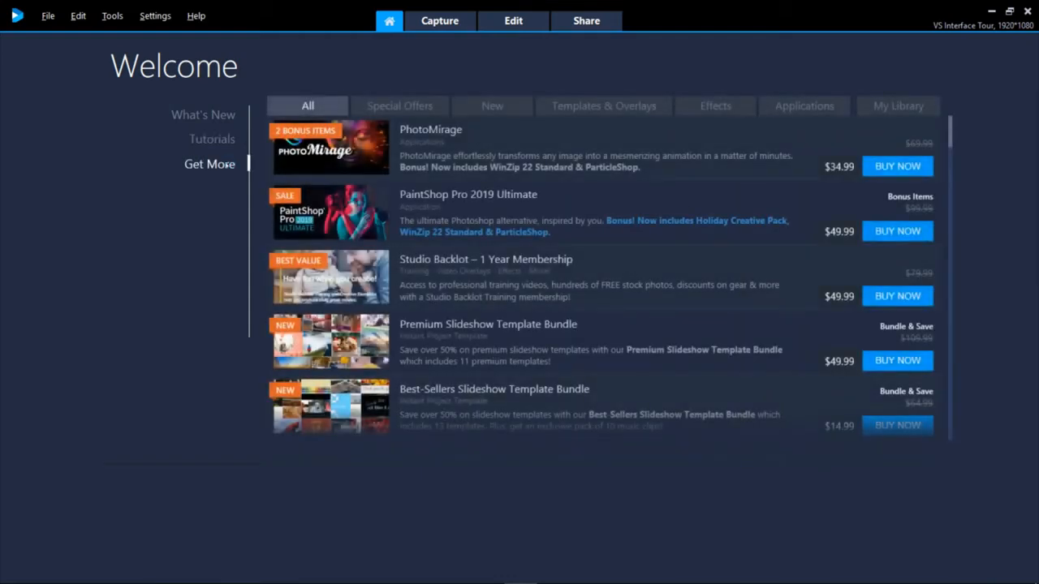
{"action": "scroll", "coordinate": [940, 201], "scroll_direction": "down", "scroll_amount": 10}
{"action": "left_click_drag", "start_coordinate": [940, 200], "coordinate": [951, 435]}
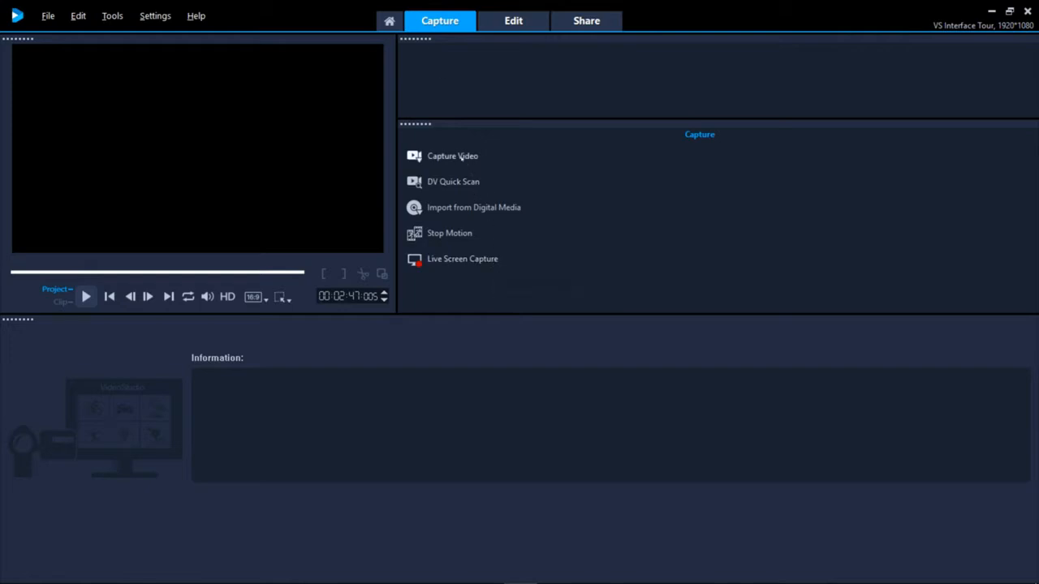
- Inspect the Capture Video, Import from Digital Media and Stop Motion capture options, closing each one without capturing anything
{"action": "left_click", "coordinate": [462, 158]}
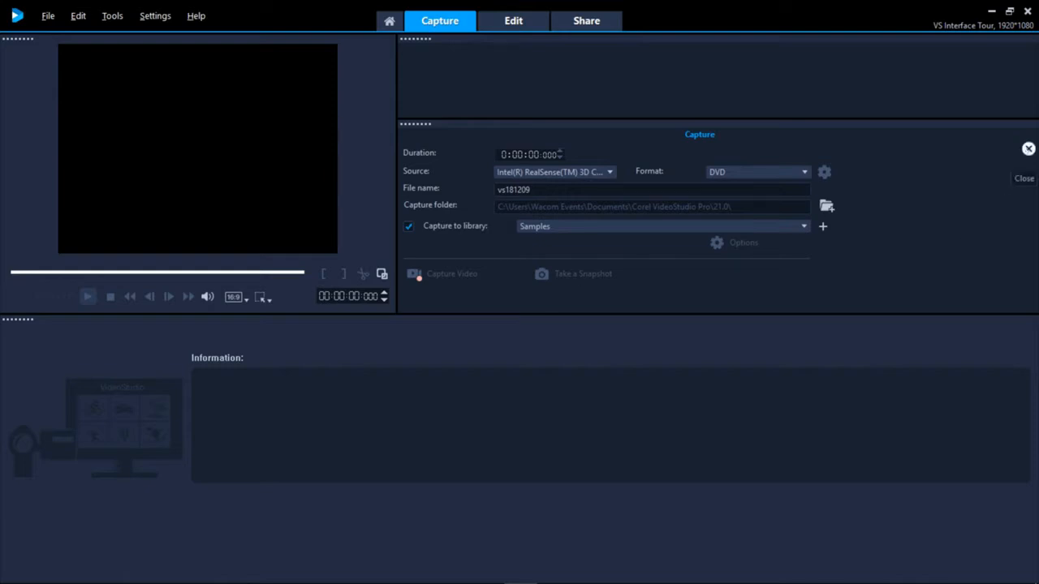
{"action": "left_click", "coordinate": [1029, 150]}
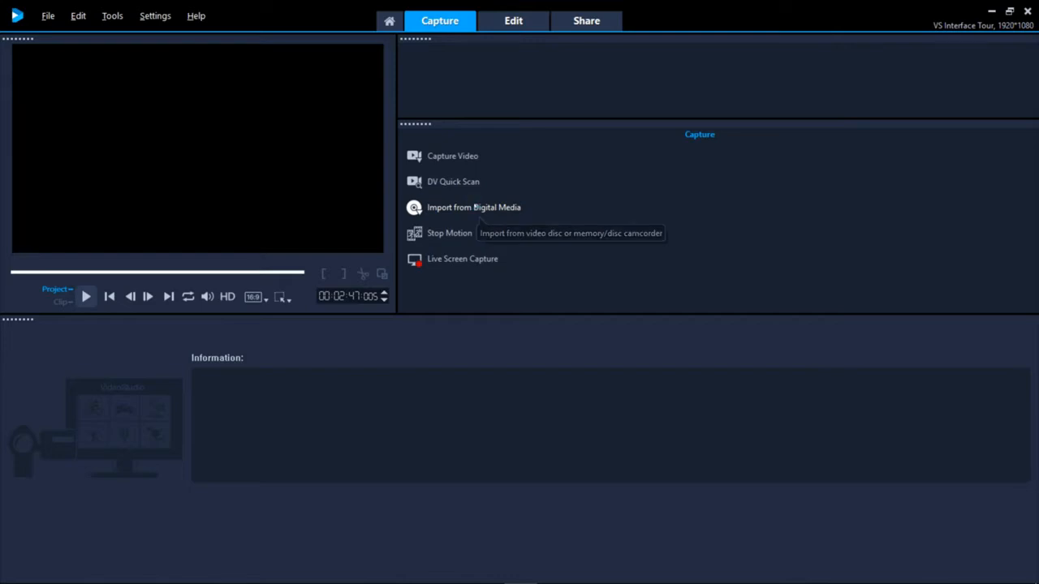
{"action": "left_click", "coordinate": [475, 206]}
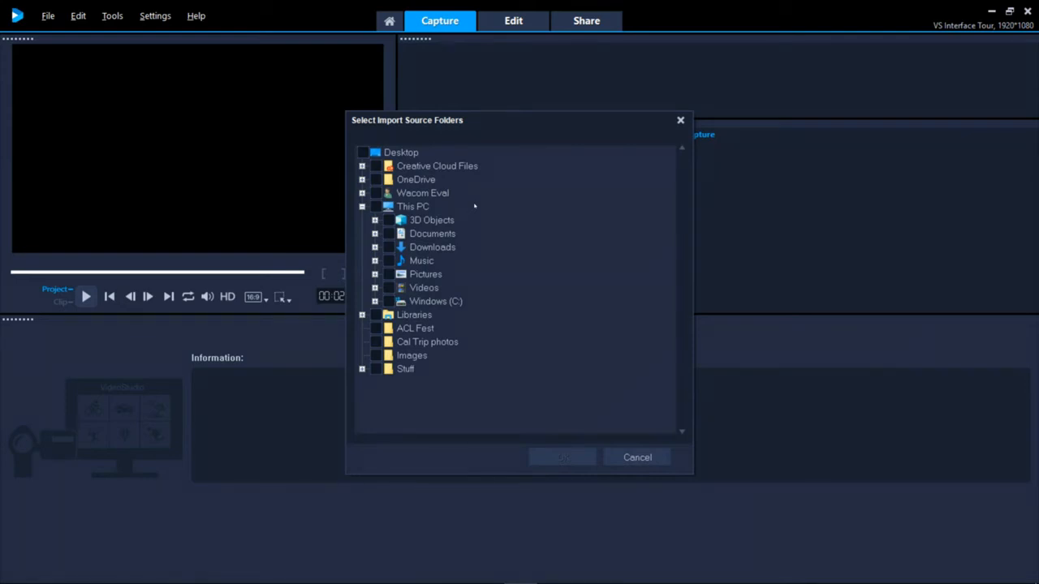
{"action": "left_click", "coordinate": [637, 458]}
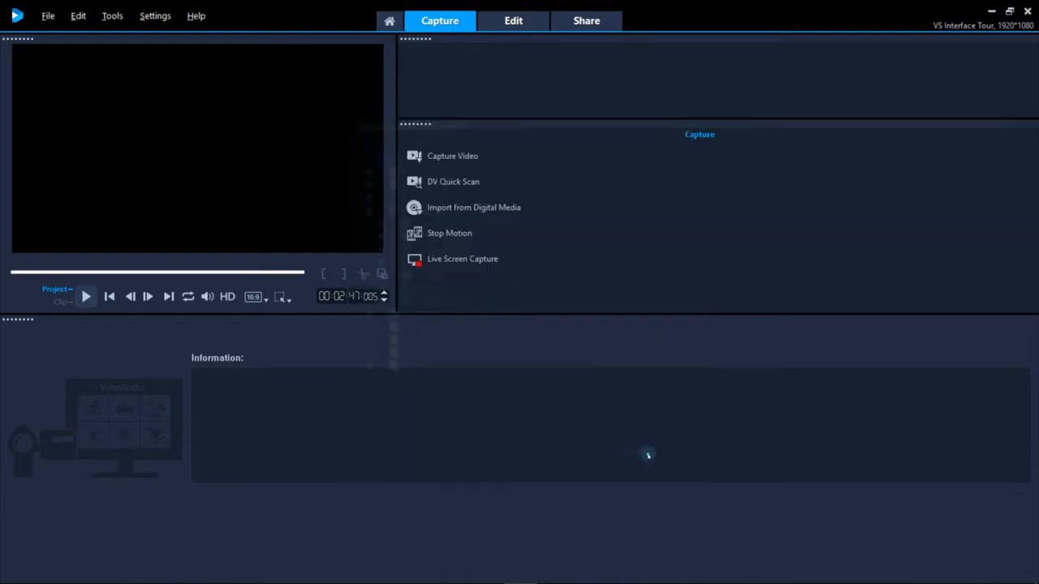
{"action": "left_click", "coordinate": [468, 237]}
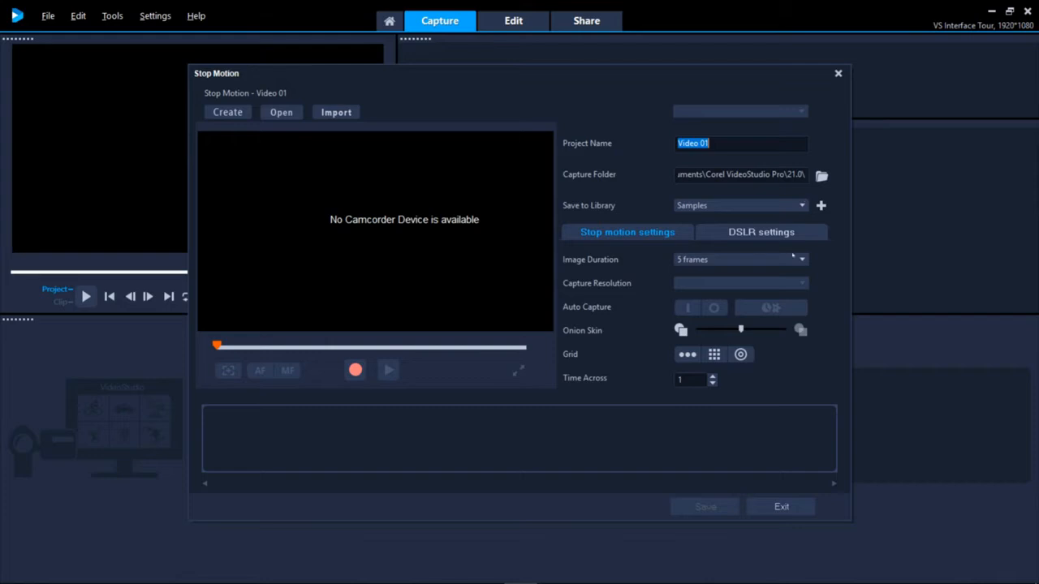
{"action": "left_click", "coordinate": [771, 508]}
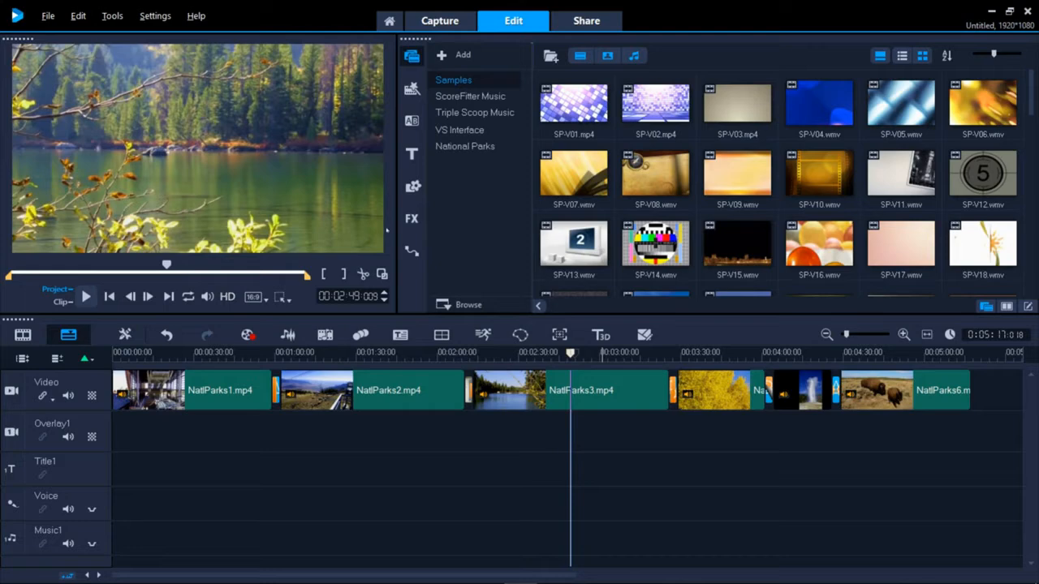
- Preview NatlParks3.mp4 and NatlParks4.mp4 from the National Parks library folder and the NatlParks2.mp4 clip on the timeline
{"action": "left_click", "coordinate": [471, 146]}
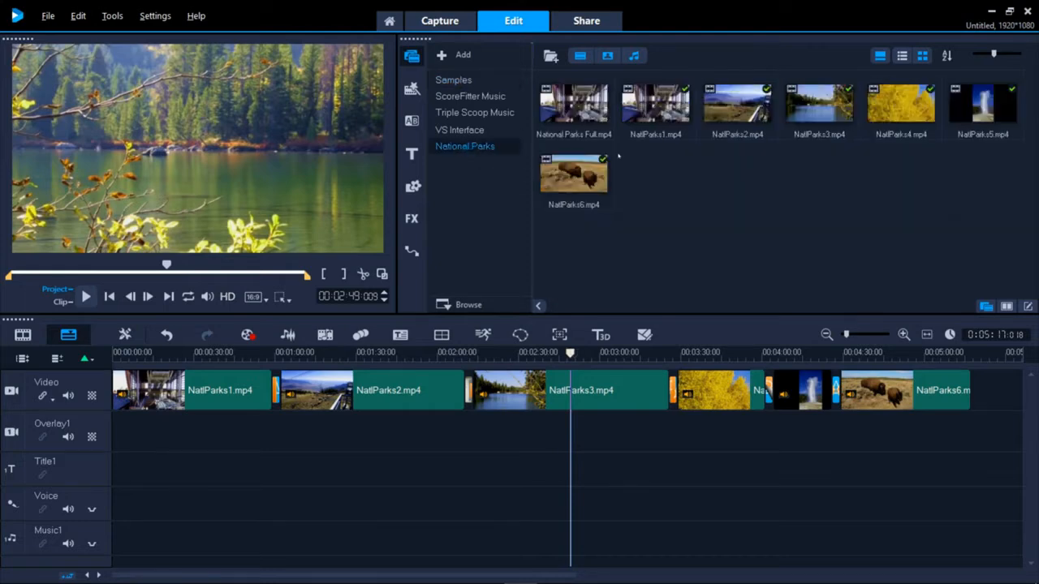
{"action": "left_click", "coordinate": [806, 109]}
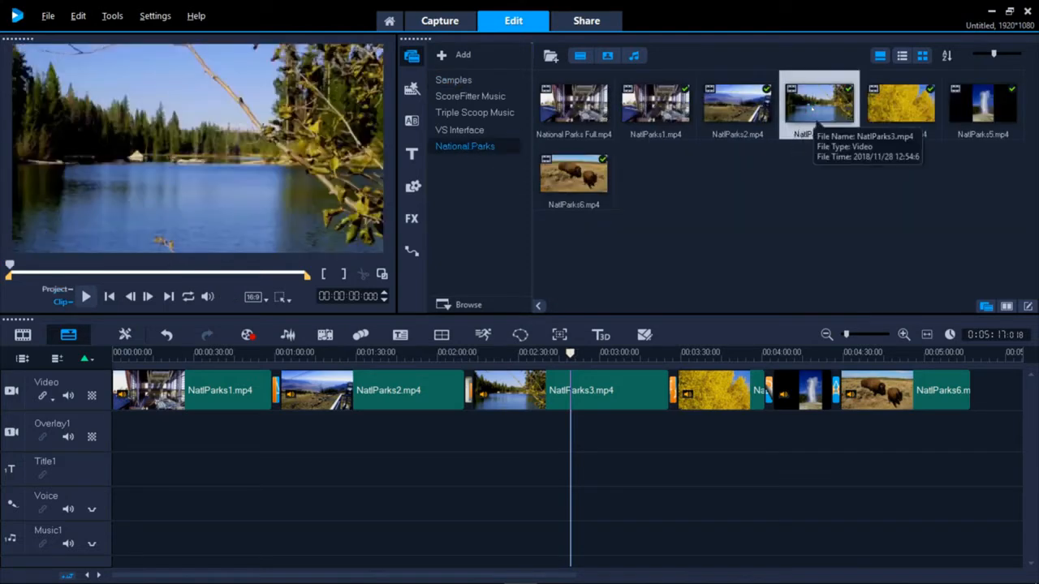
{"action": "left_click", "coordinate": [908, 119]}
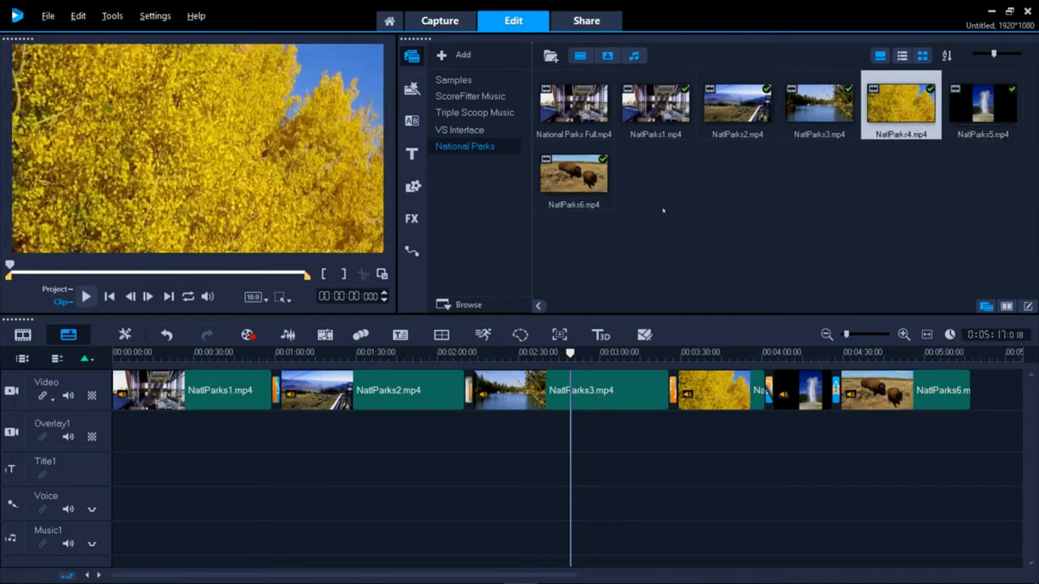
{"action": "left_click", "coordinate": [384, 396]}
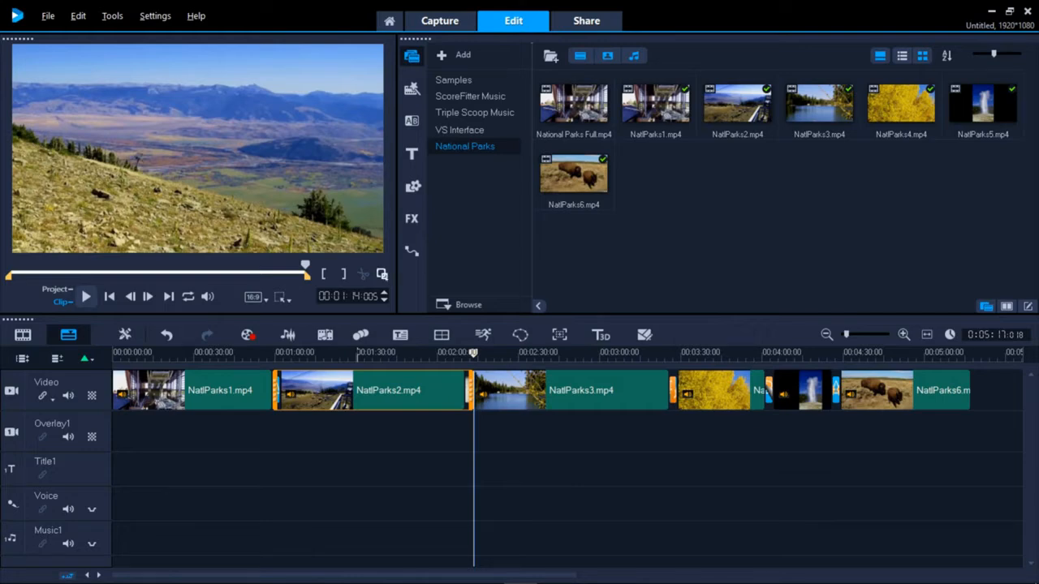
- Enlarge the preview player, check its volume control, and trim the end of the yellow-foliage clip to 00:00:26:019
{"action": "left_click", "coordinate": [381, 275]}
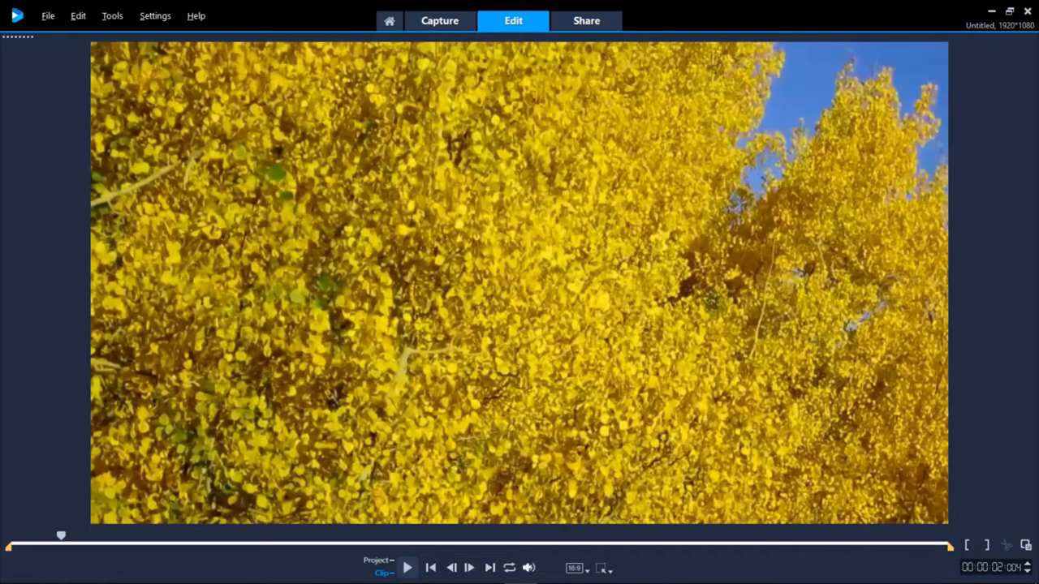
{"action": "left_click", "coordinate": [529, 568]}
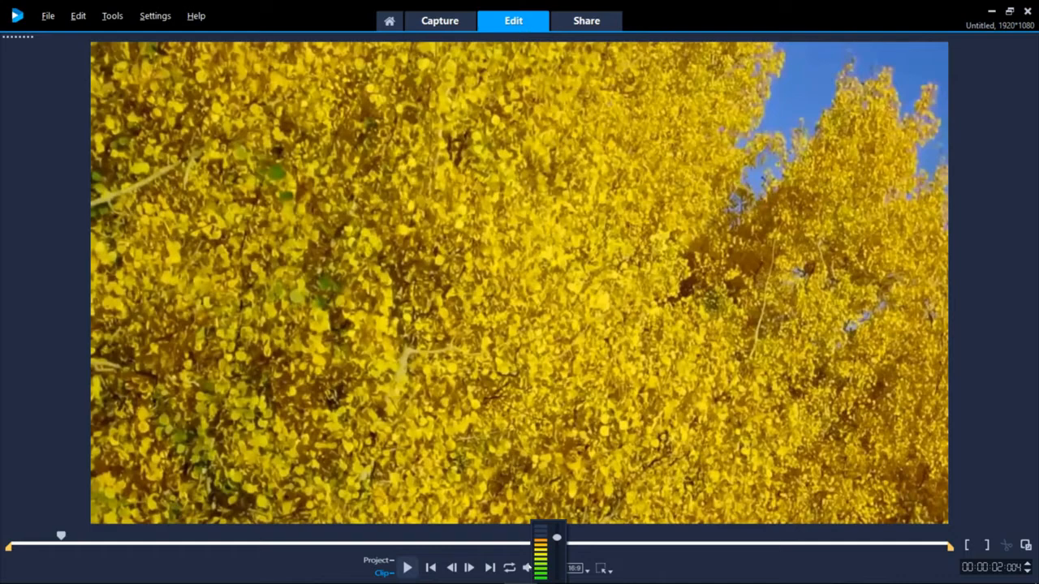
{"action": "left_click", "coordinate": [654, 574]}
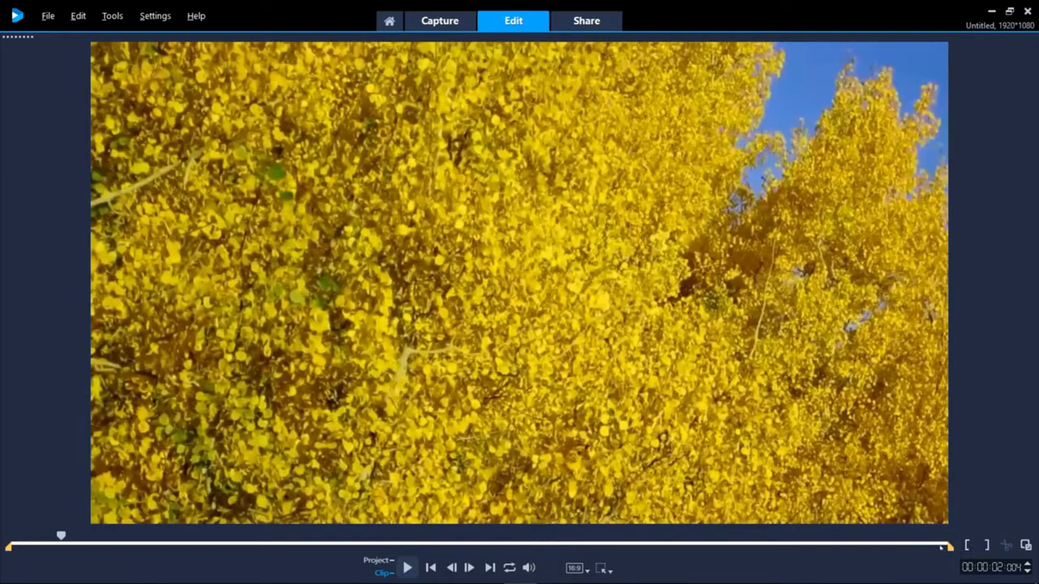
{"action": "left_click_drag", "start_coordinate": [951, 550], "coordinate": [657, 550]}
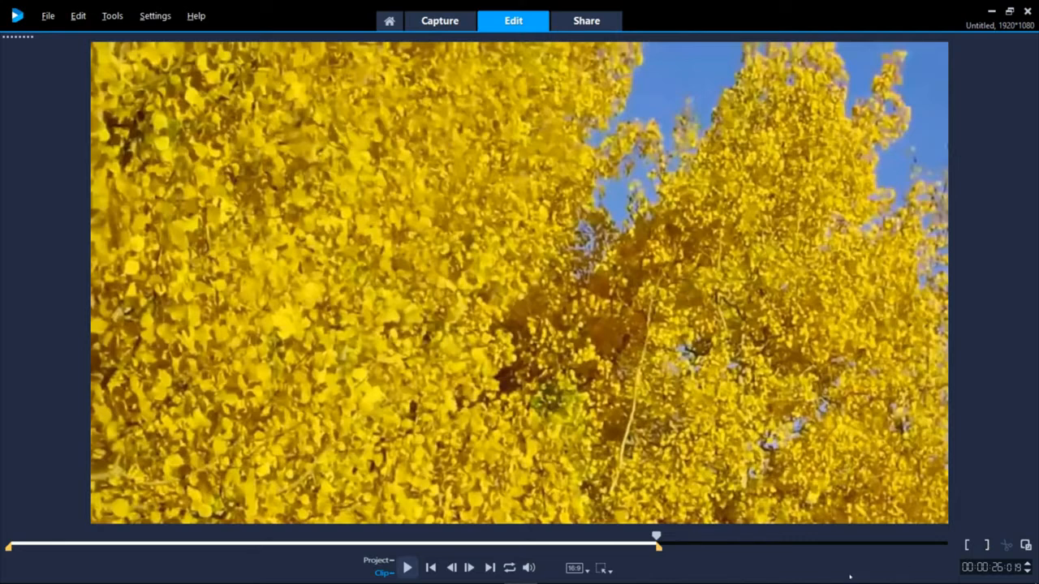
- Check the project aspect ratio choices without changing them and switch the preview from clip to project playback
{"action": "left_click", "coordinate": [585, 570]}
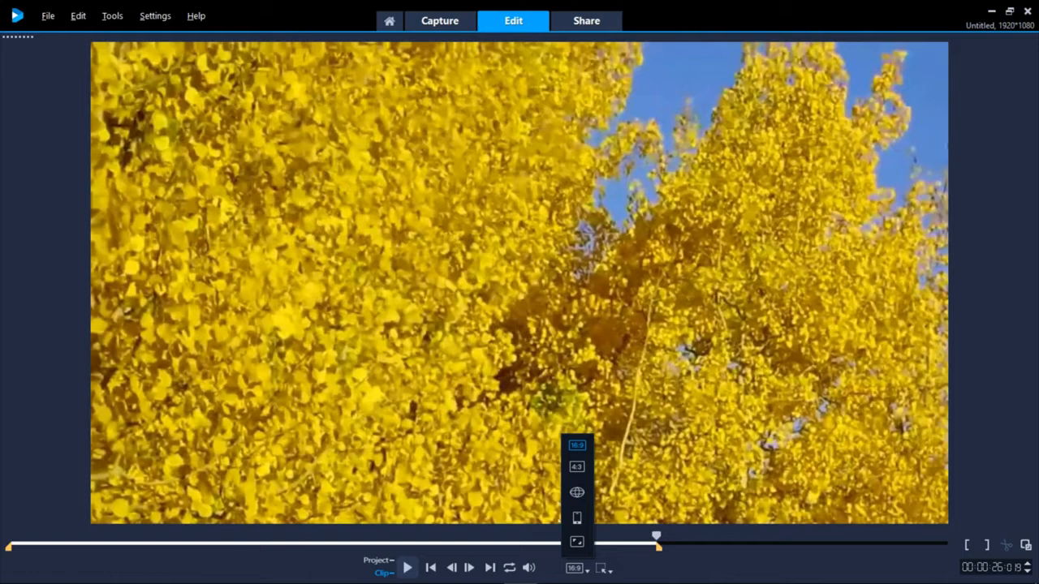
{"action": "left_click", "coordinate": [652, 571]}
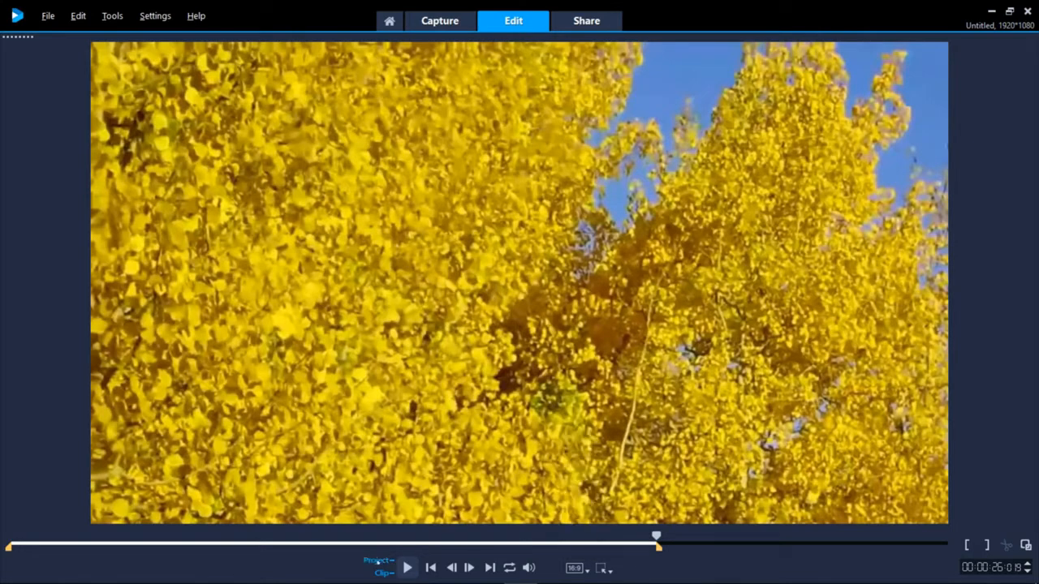
{"action": "left_click", "coordinate": [378, 560]}
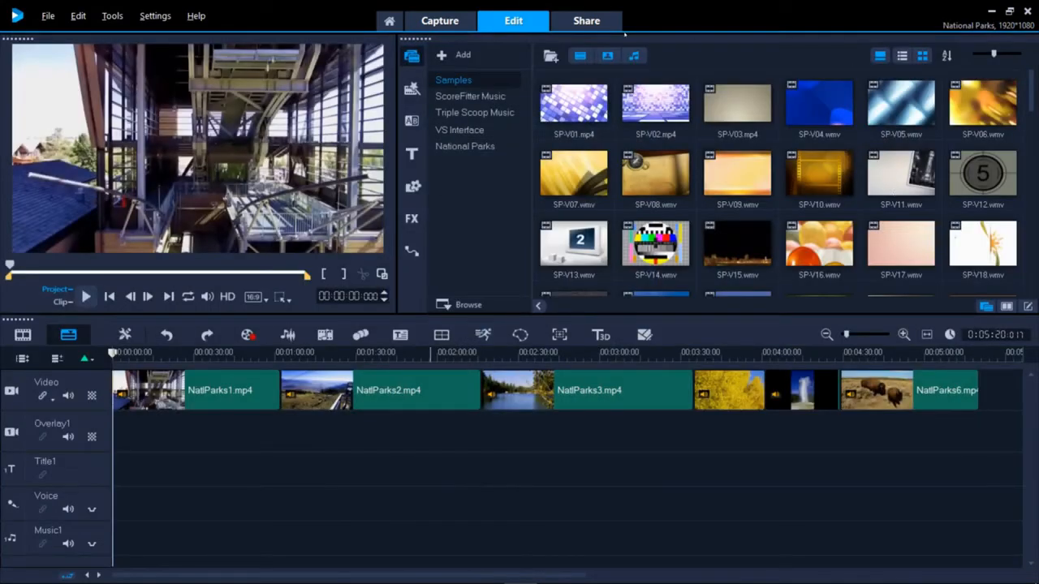
- Browse the Samples, ScoreFitter Music and National Parks folders in the media library
{"action": "scroll", "coordinate": [840, 105], "scroll_direction": "down", "scroll_amount": 6}
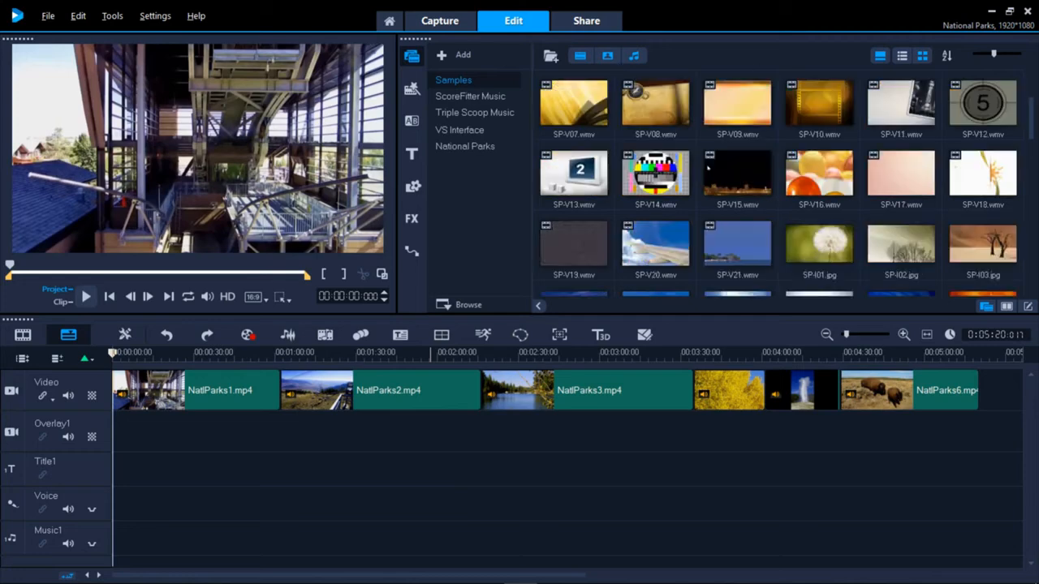
{"action": "left_click", "coordinate": [486, 98]}
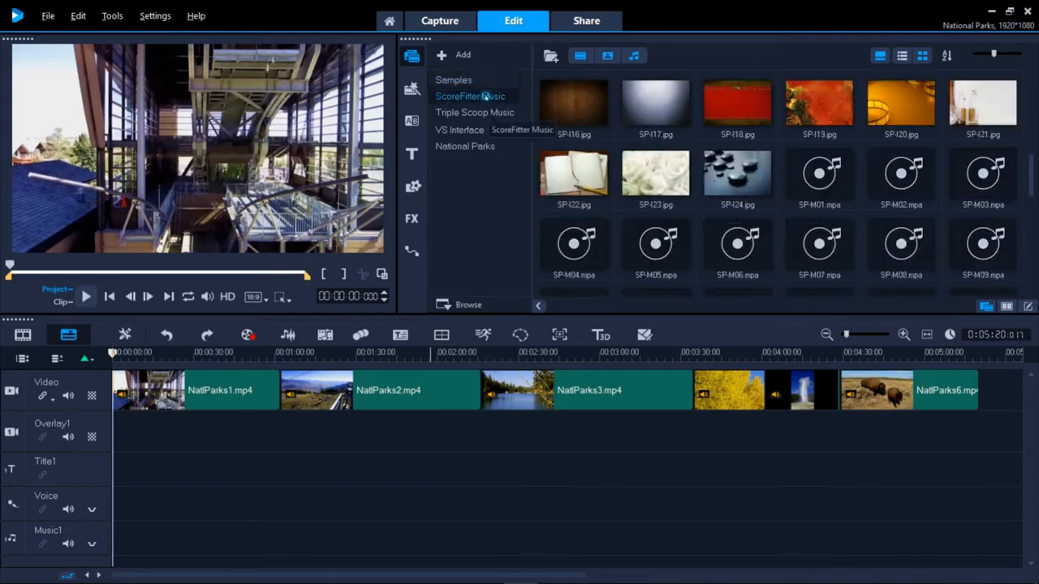
{"action": "left_click", "coordinate": [465, 146]}
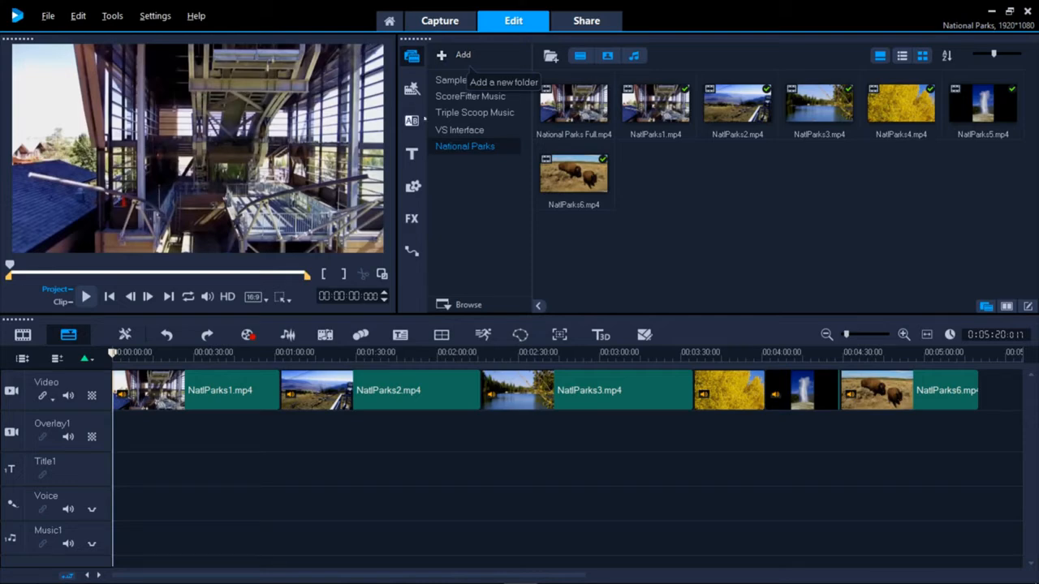
- Preview the Split Screen instant project templates IP-09, IP-06, IP-03 and IP-01
{"action": "left_click", "coordinate": [413, 88]}
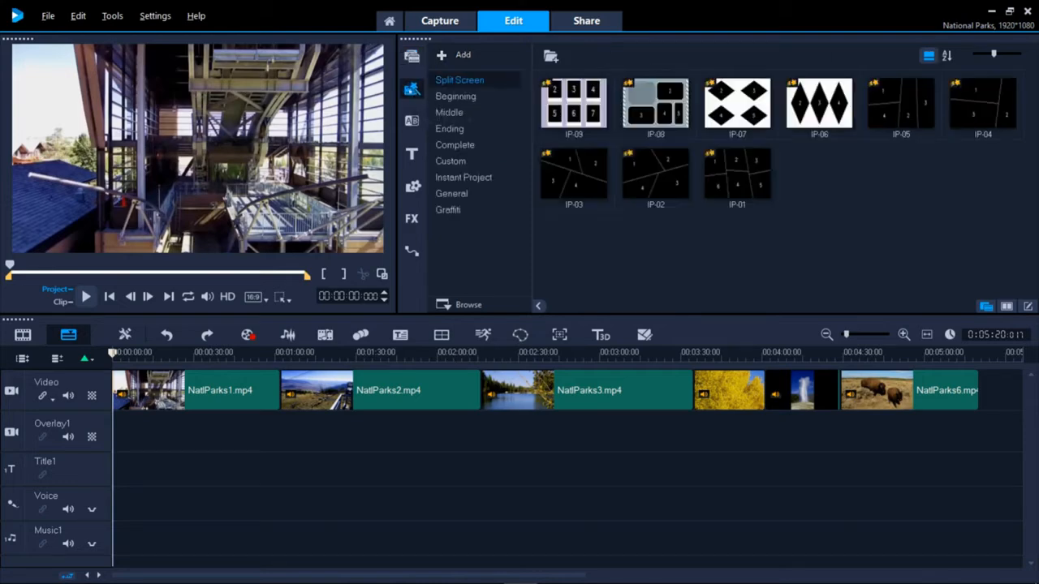
{"action": "left_click", "coordinate": [591, 120]}
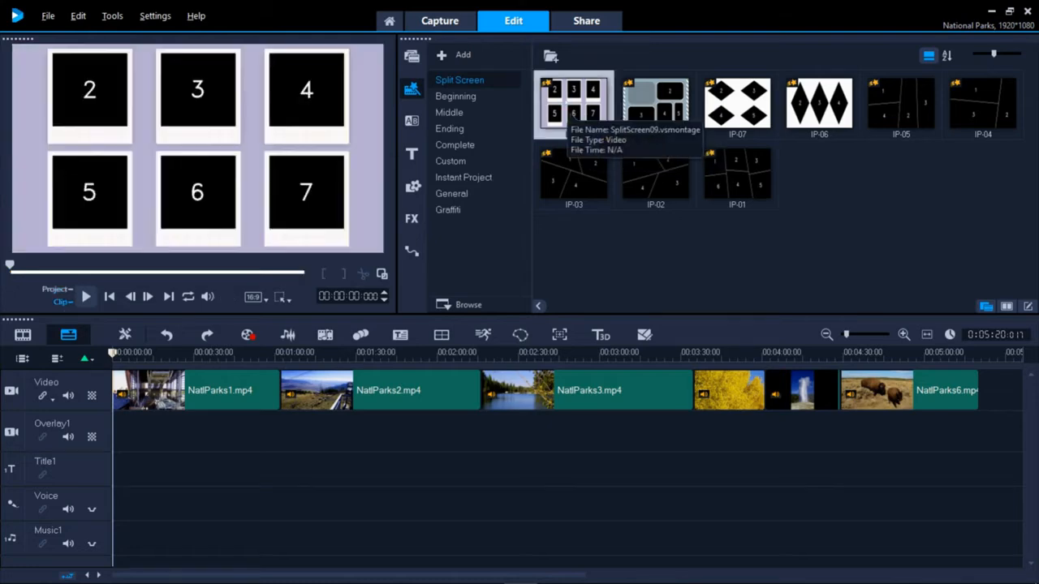
{"action": "left_click", "coordinate": [818, 118]}
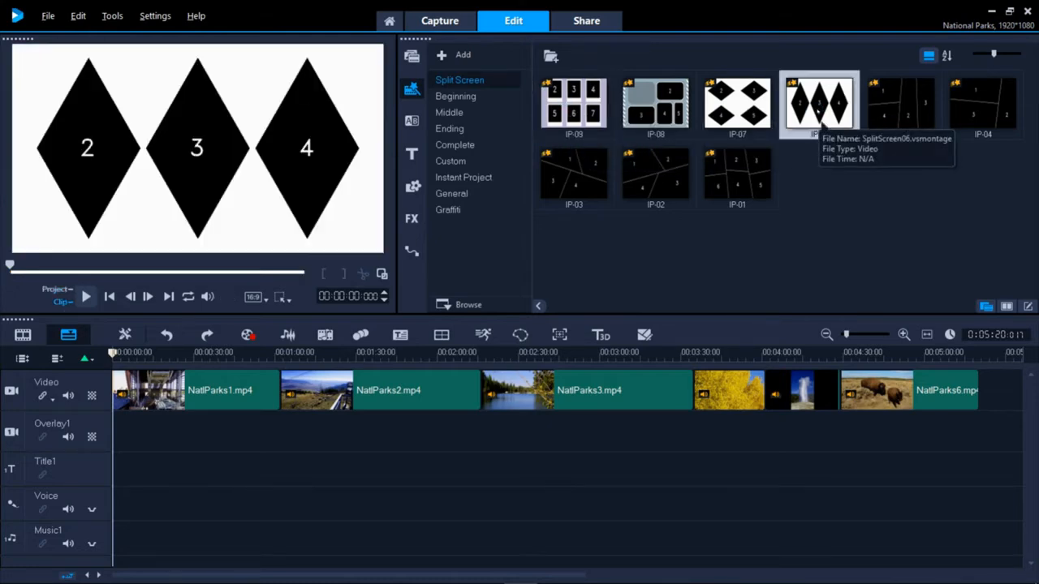
{"action": "left_click", "coordinate": [573, 172]}
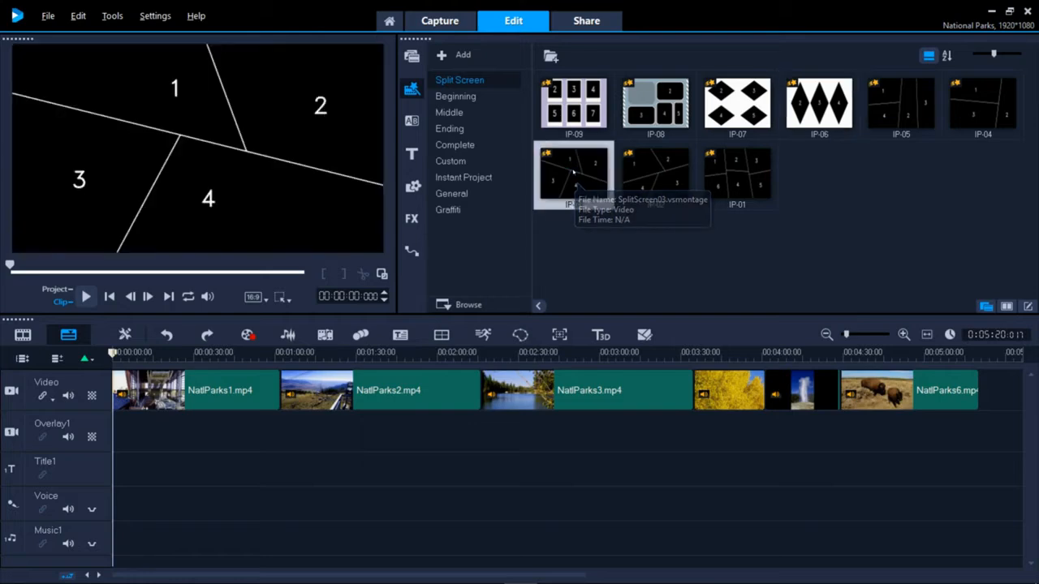
{"action": "left_click", "coordinate": [737, 184]}
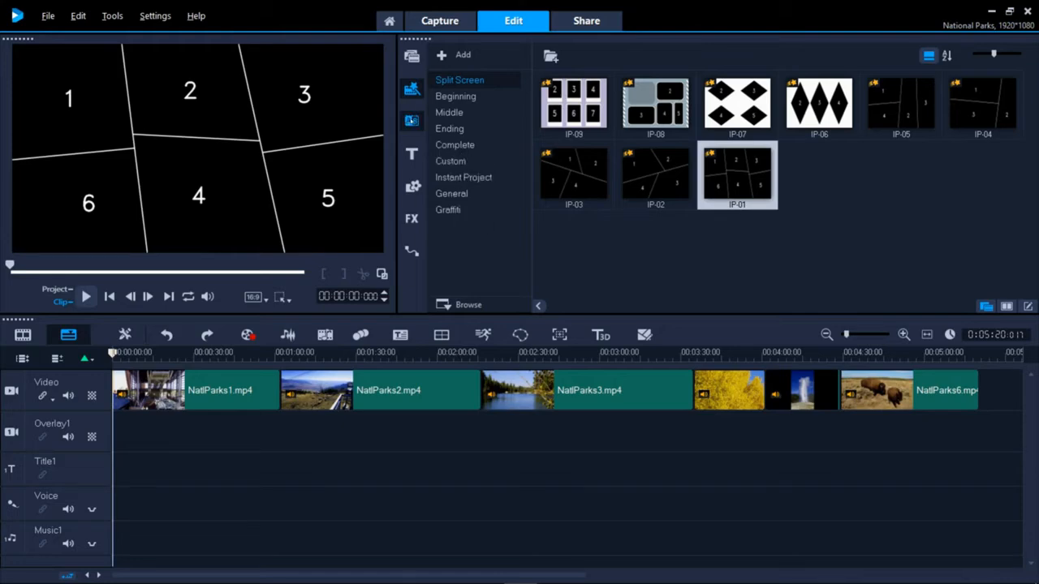
- Browse the full transition collection and apply random transitions between the clips on the video track
{"action": "left_click", "coordinate": [411, 121]}
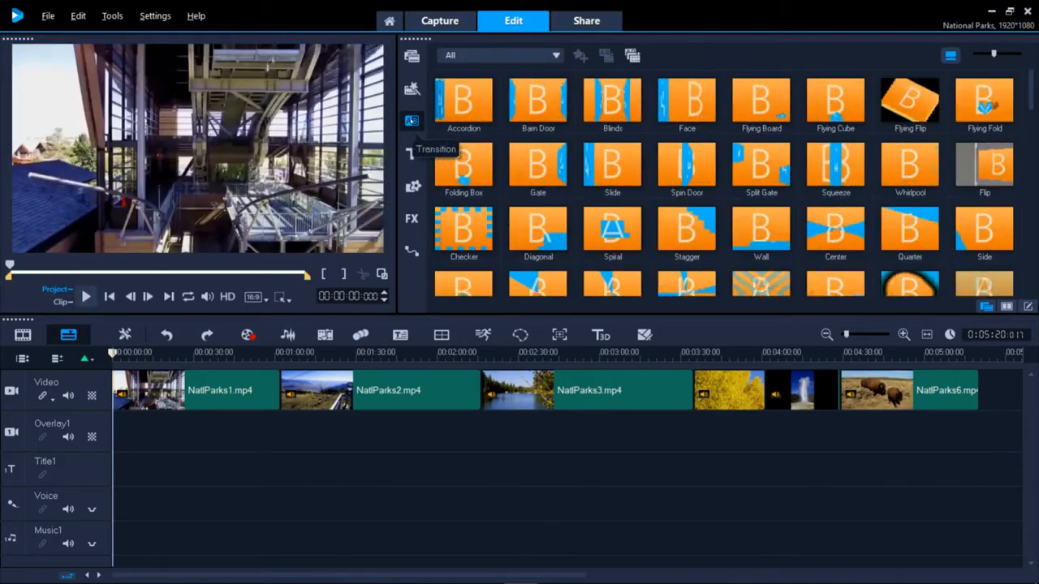
{"action": "scroll", "coordinate": [614, 188], "scroll_direction": "down", "scroll_amount": 3}
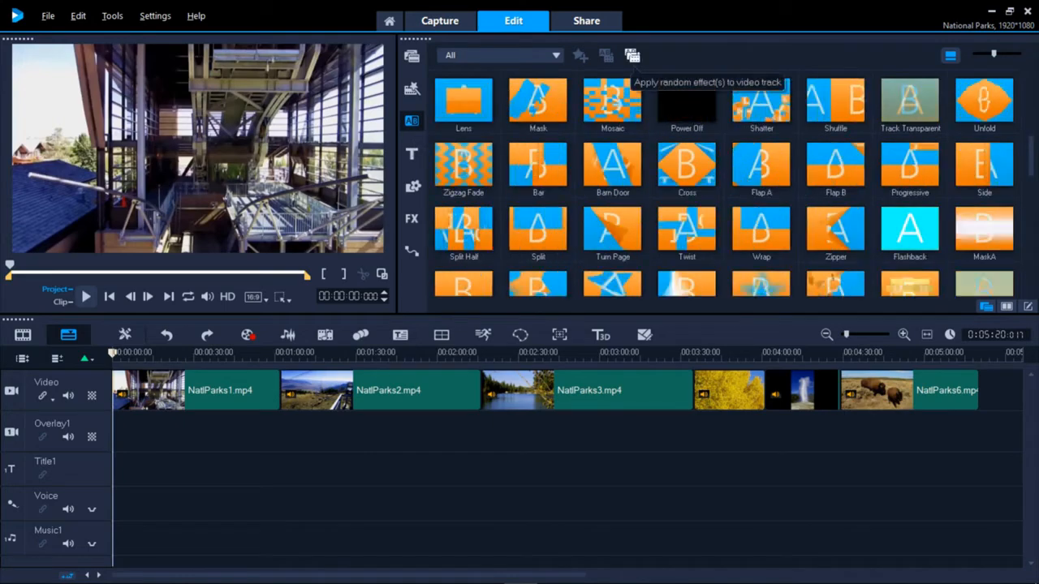
{"action": "left_click", "coordinate": [632, 55]}
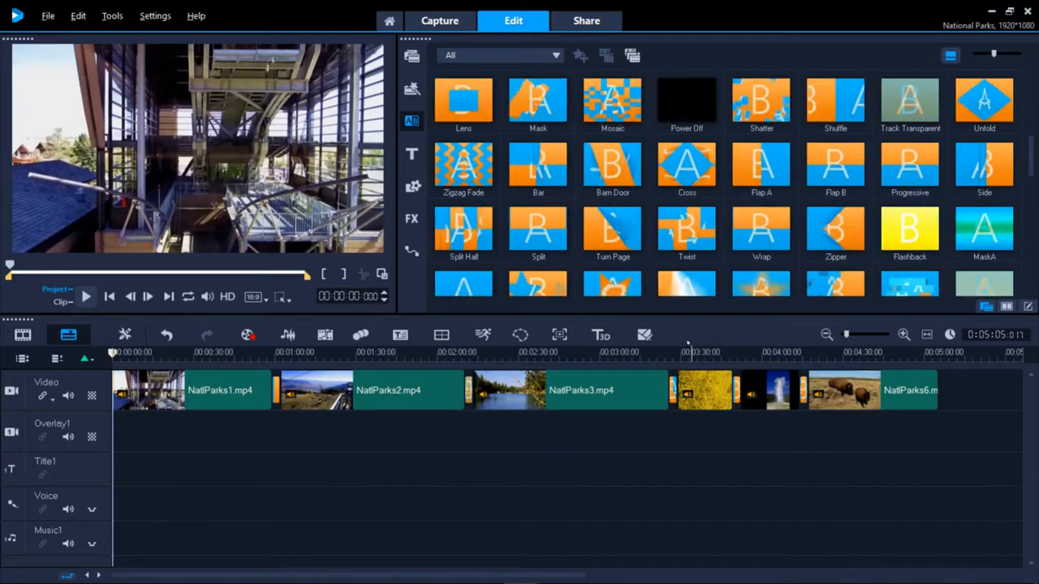
- Preview the multicoloured two-line "Lorem ipsum" preset in the title library
{"action": "left_click", "coordinate": [411, 154]}
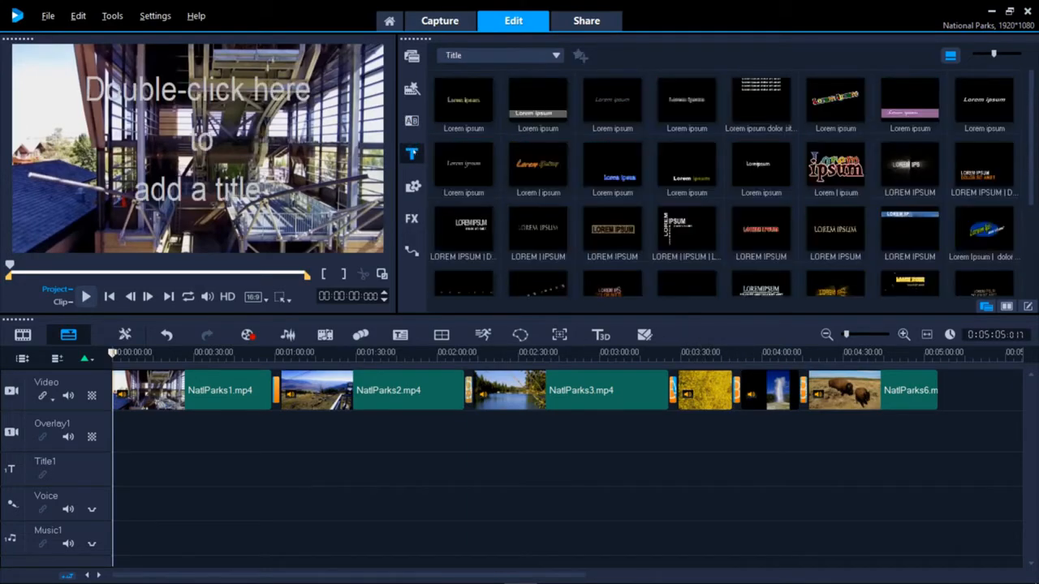
{"action": "left_click", "coordinate": [832, 174]}
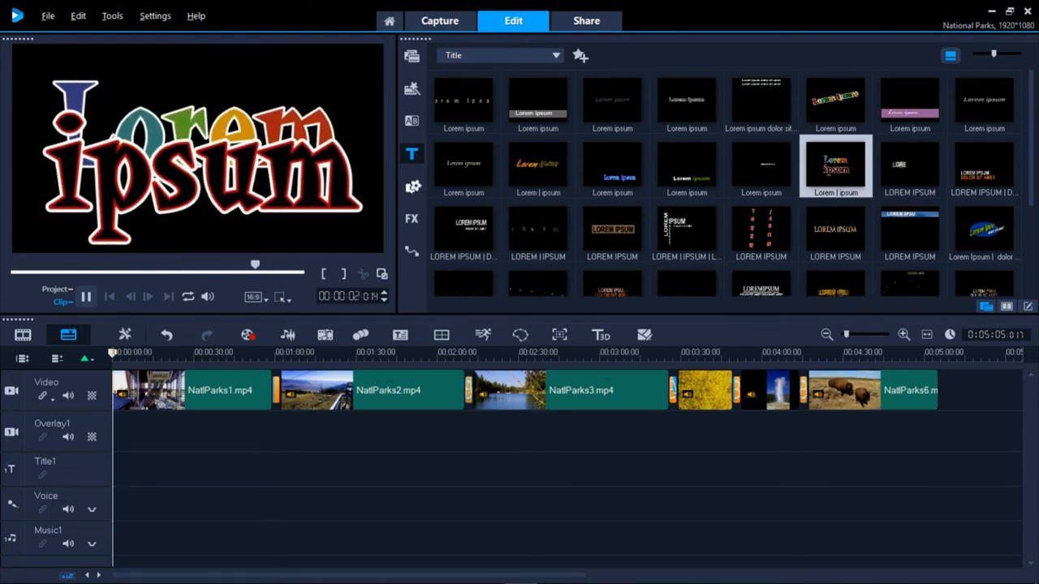
- Browse the Object, Color, Frame and Color Pattern collections in the graphics library
{"action": "left_click", "coordinate": [413, 185]}
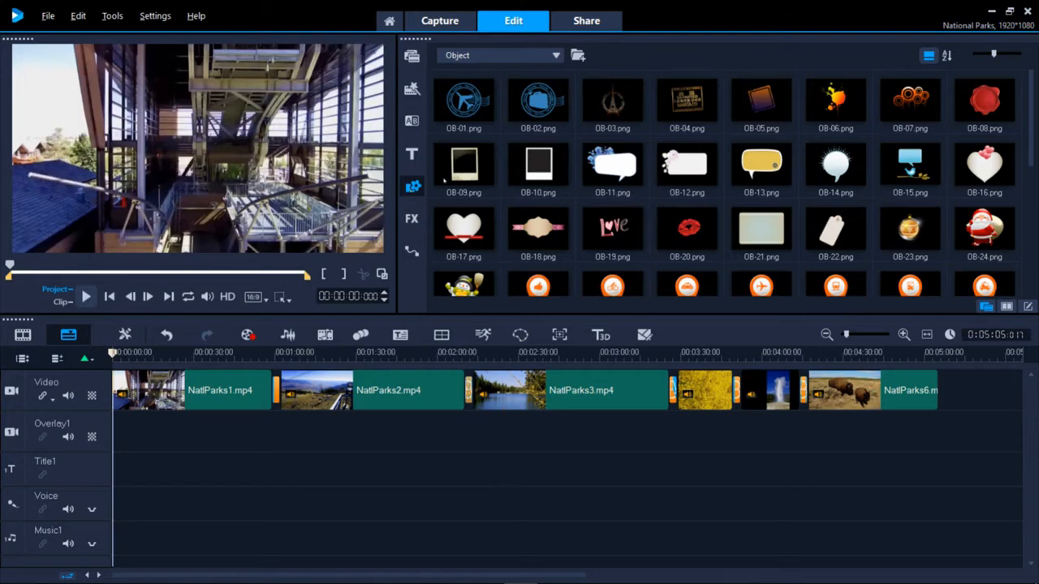
{"action": "scroll", "coordinate": [573, 140], "scroll_direction": "down", "scroll_amount": 2}
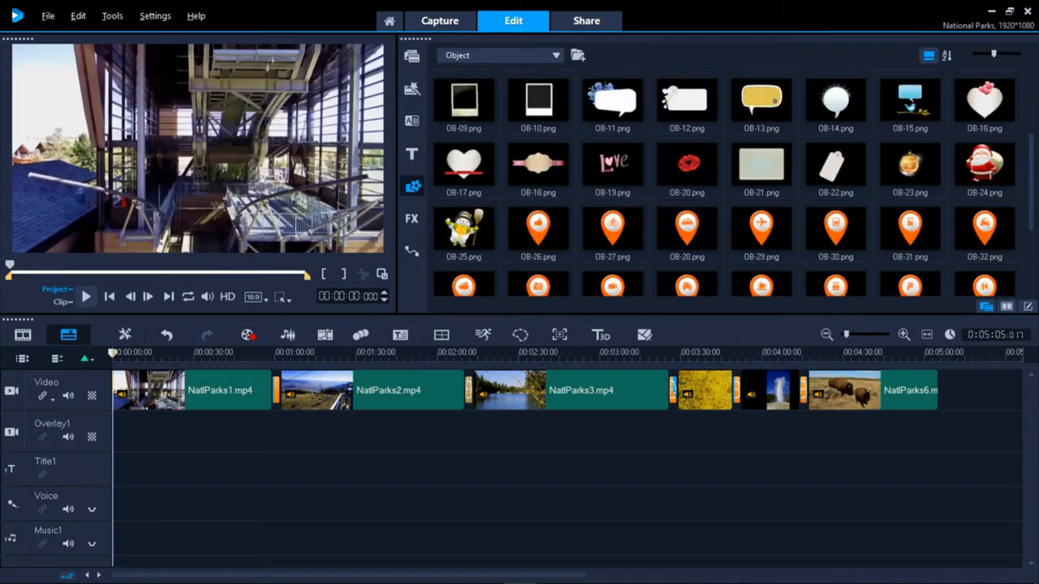
{"action": "left_click", "coordinate": [556, 56]}
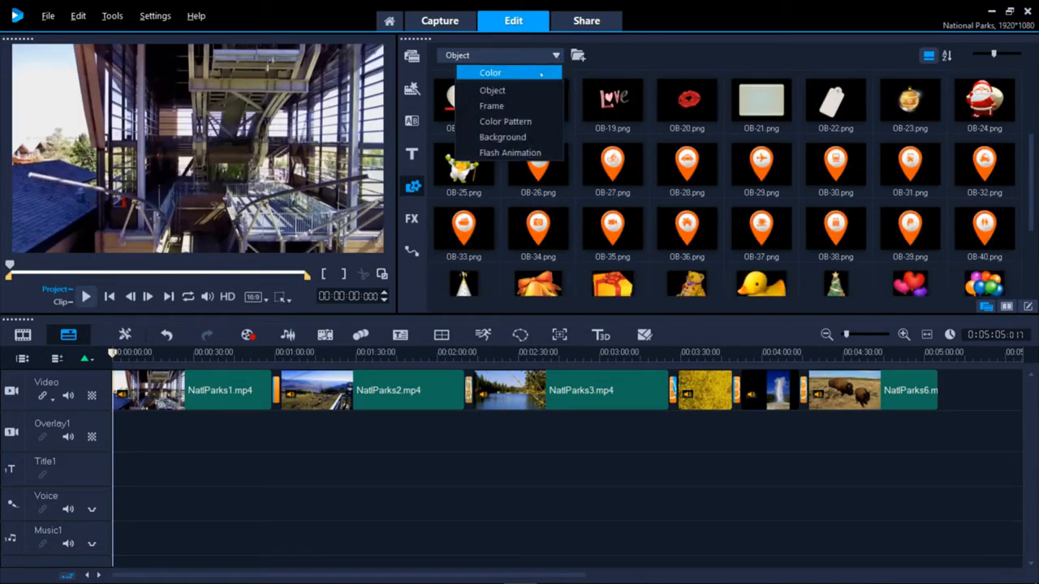
{"action": "left_click", "coordinate": [495, 72]}
{"action": "left_click", "coordinate": [555, 55]}
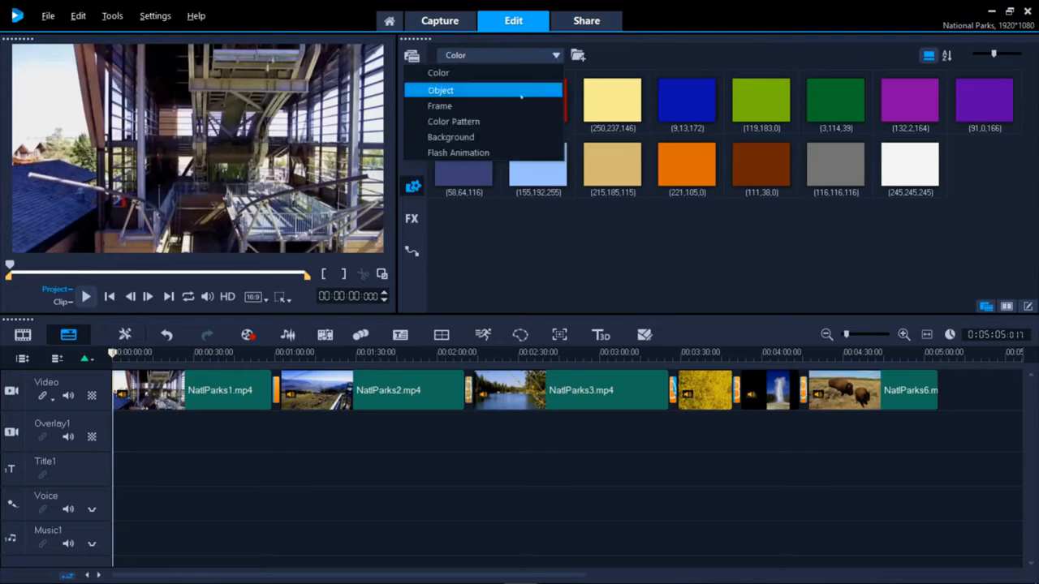
{"action": "left_click", "coordinate": [516, 101]}
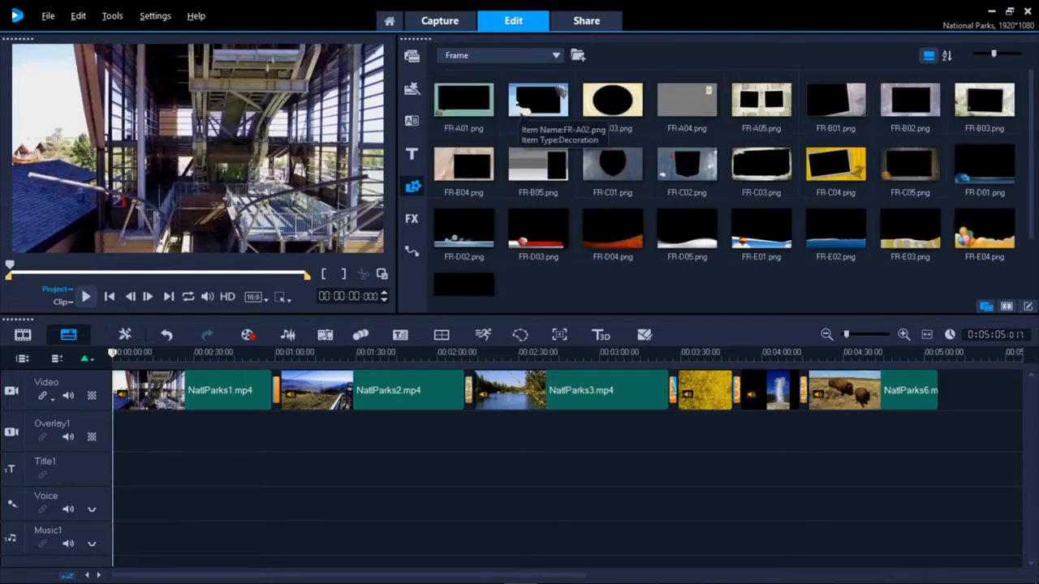
{"action": "left_click", "coordinate": [556, 55]}
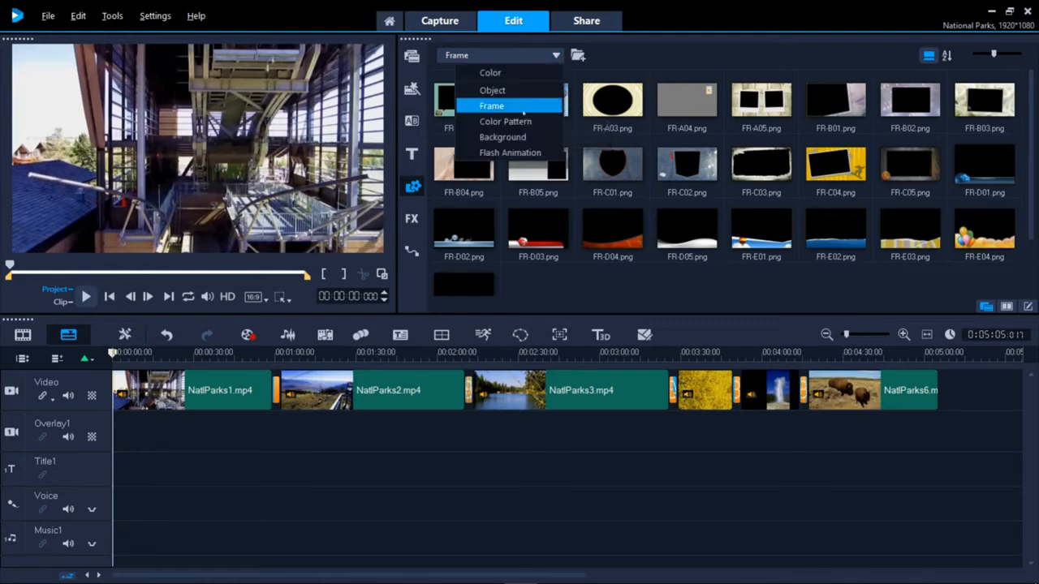
{"action": "left_click", "coordinate": [521, 120]}
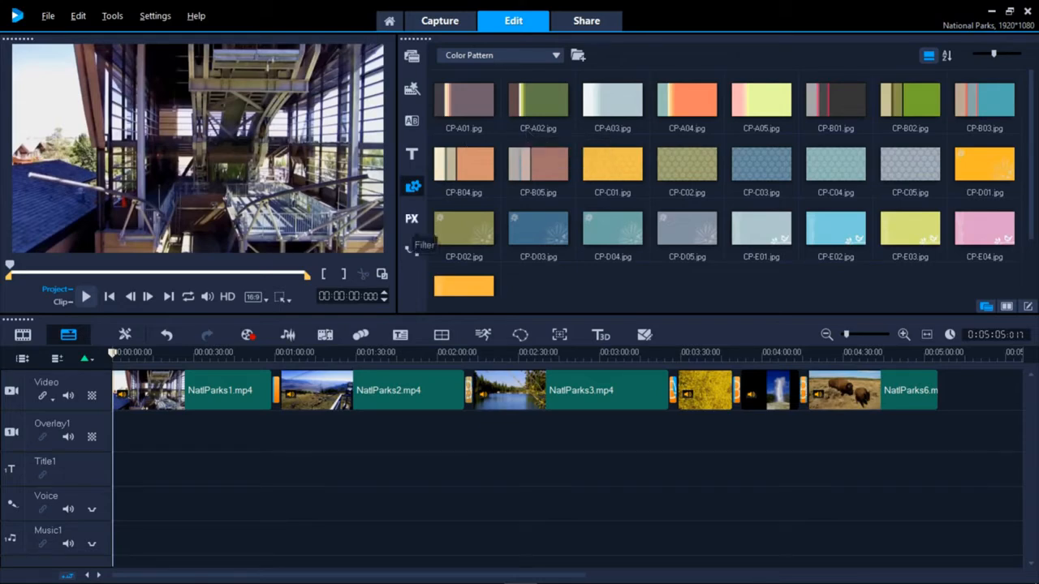
- Apply the Invert filter to the geyser clip on the video track and check the filter's presets in its effect options
{"action": "left_click", "coordinate": [411, 223]}
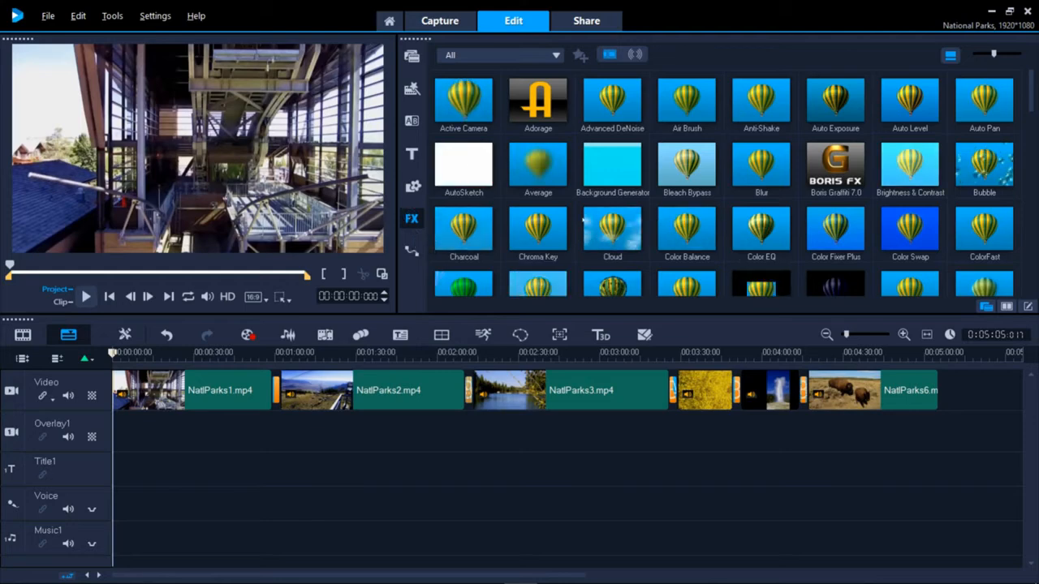
{"action": "scroll", "coordinate": [586, 235], "scroll_direction": "down", "scroll_amount": 3}
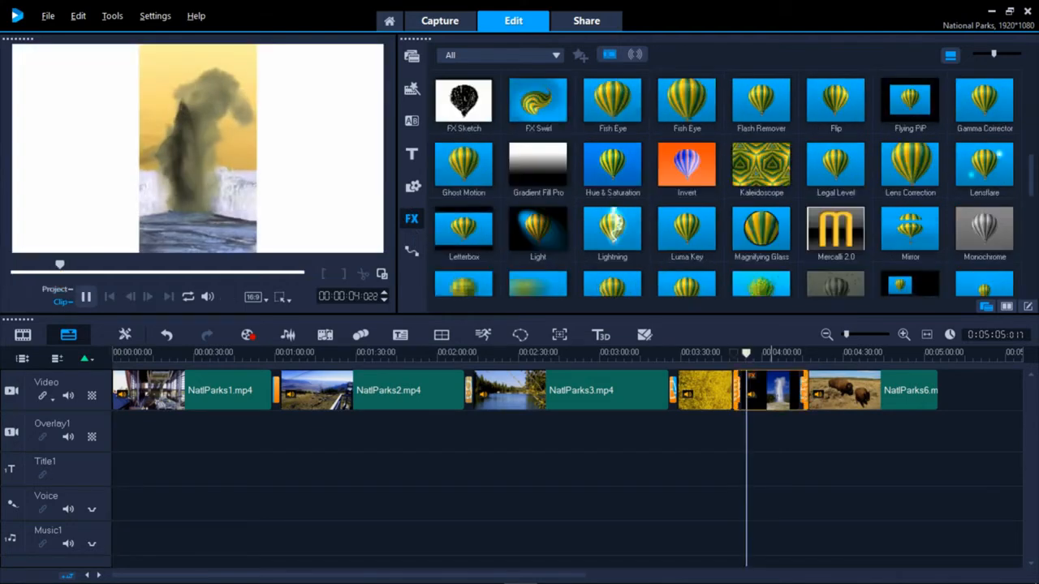
{"action": "double_click", "coordinate": [771, 392]}
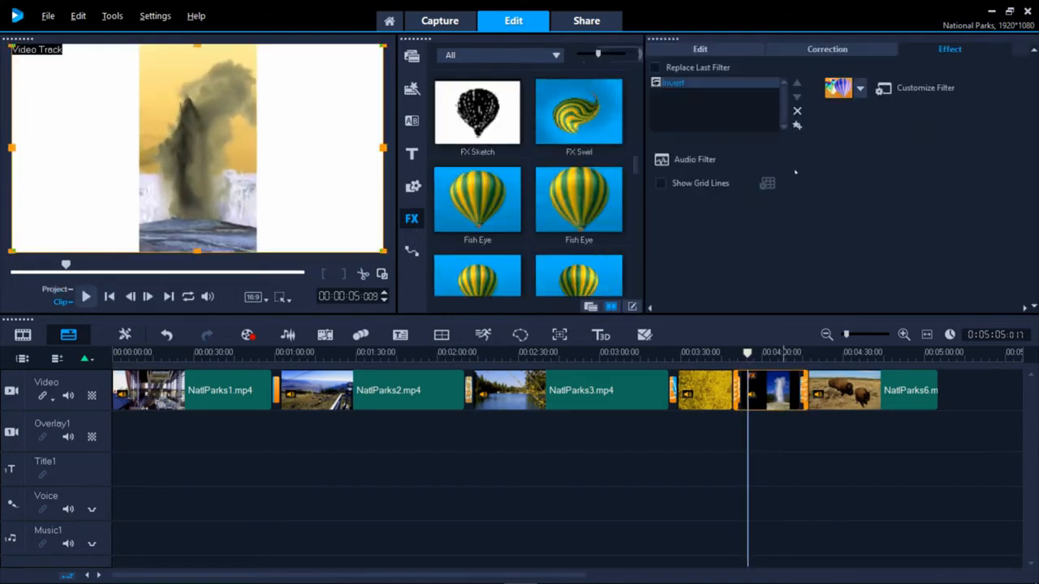
{"action": "left_click", "coordinate": [851, 95]}
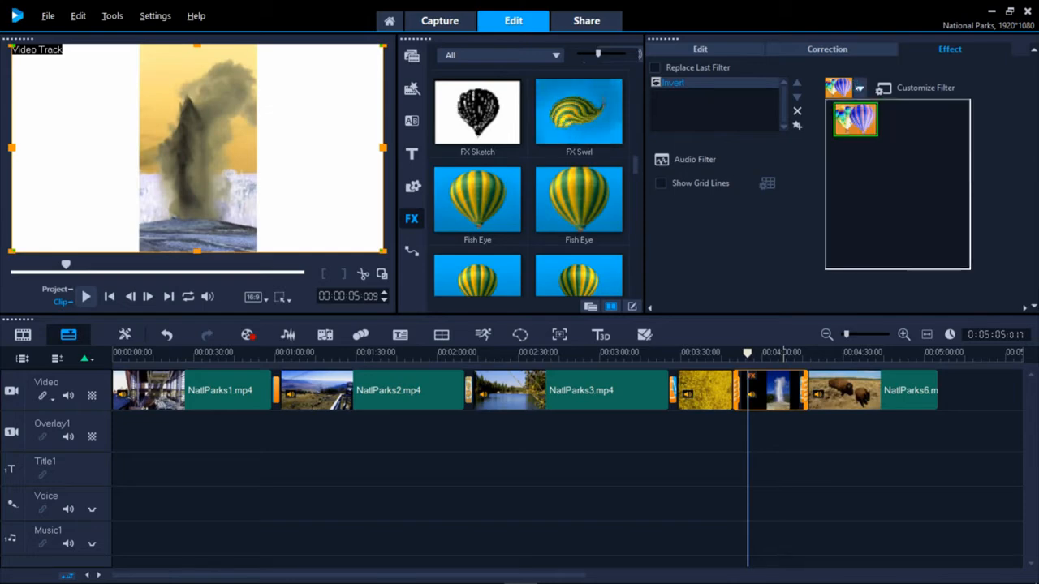
{"action": "left_click", "coordinate": [787, 226]}
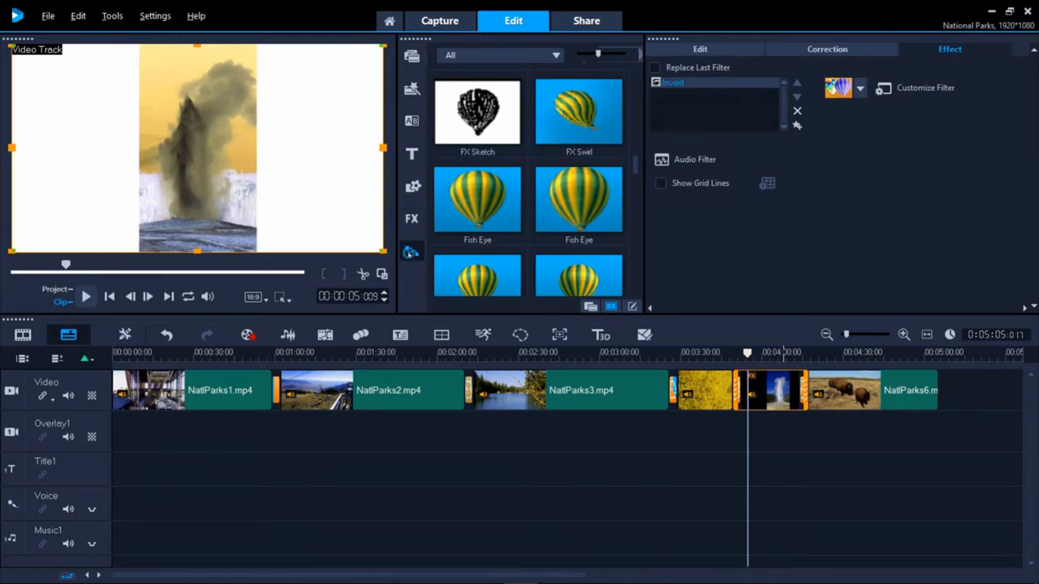
- Browse the Basic motion paths in the path library
{"action": "left_click", "coordinate": [413, 252]}
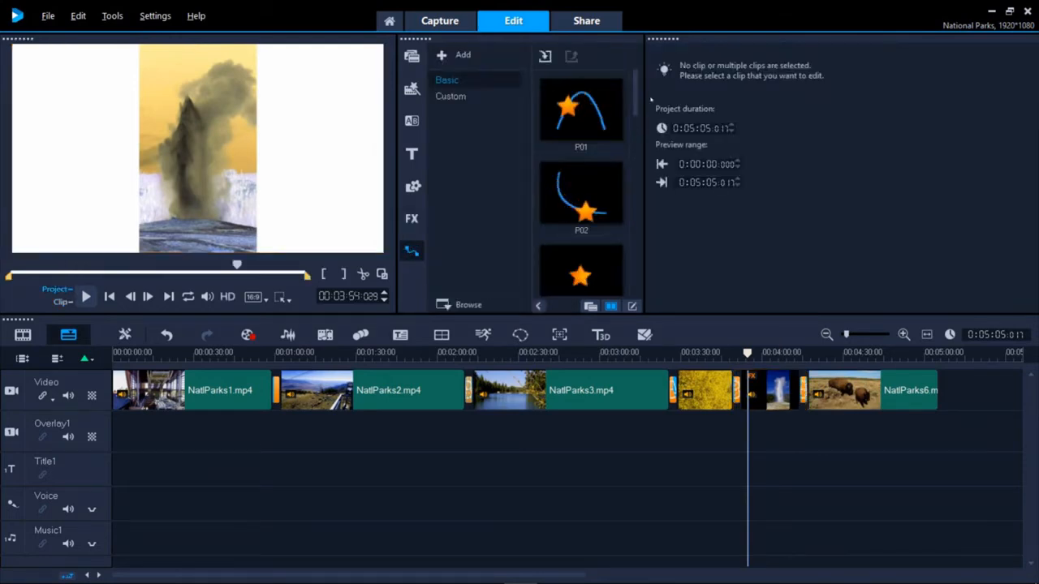
{"action": "scroll", "coordinate": [592, 197], "scroll_direction": "down", "scroll_amount": 1}
{"action": "scroll", "coordinate": [581, 187], "scroll_direction": "down", "scroll_amount": 3}
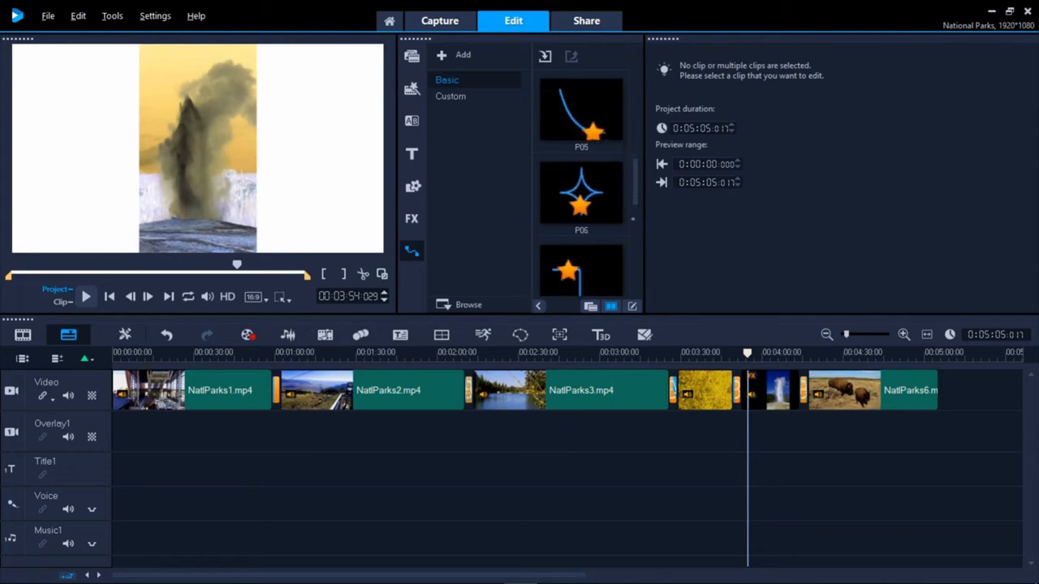
{"action": "scroll", "coordinate": [581, 187], "scroll_direction": "down", "scroll_amount": 3}
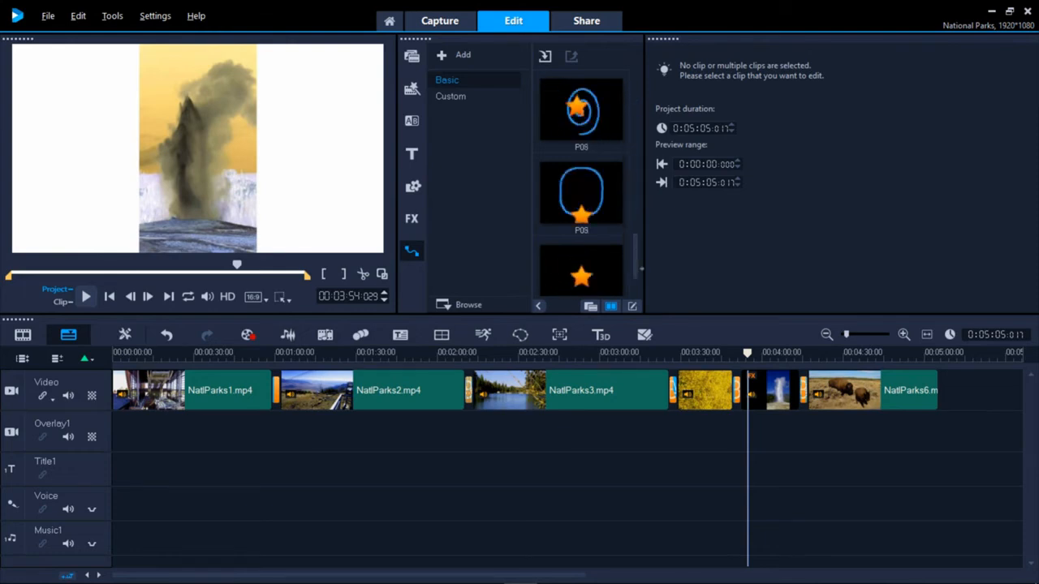
{"action": "scroll", "coordinate": [581, 187], "scroll_direction": "up", "scroll_amount": 3}
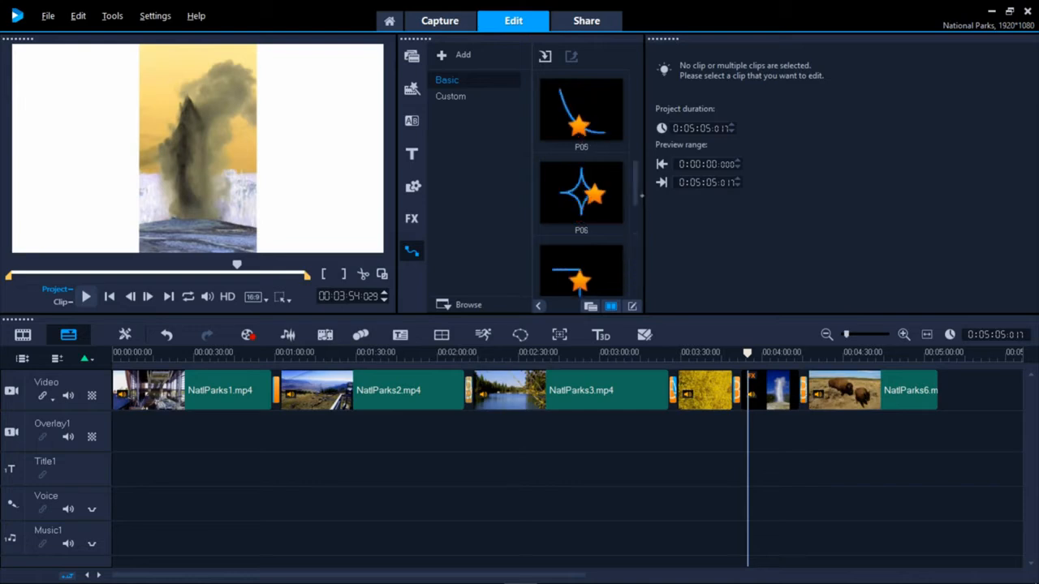
- Play the project from the geyser clip while showing the transition library with and without the options panel
{"action": "left_click", "coordinate": [86, 297]}
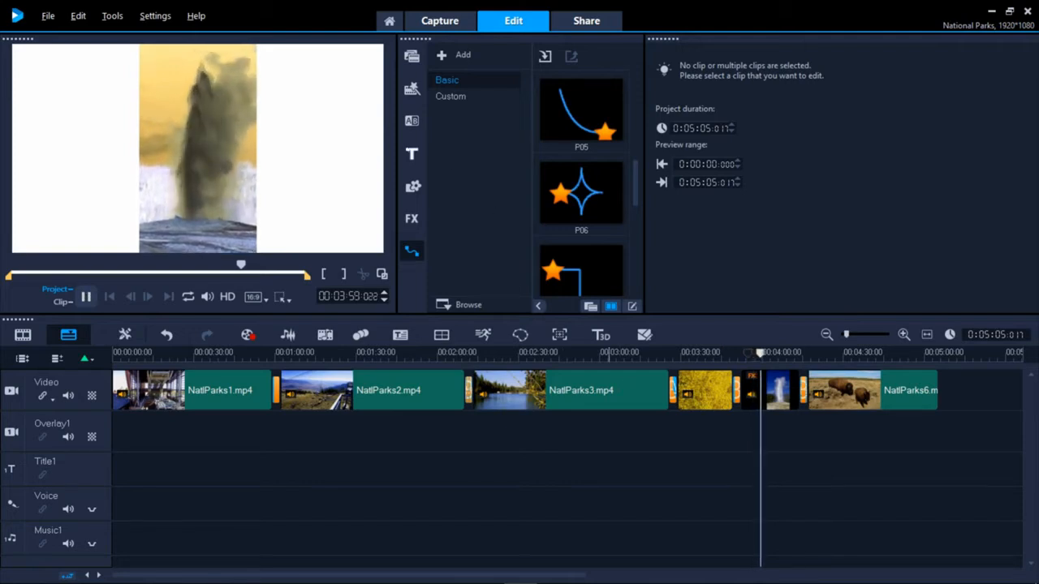
{"action": "left_click", "coordinate": [413, 122]}
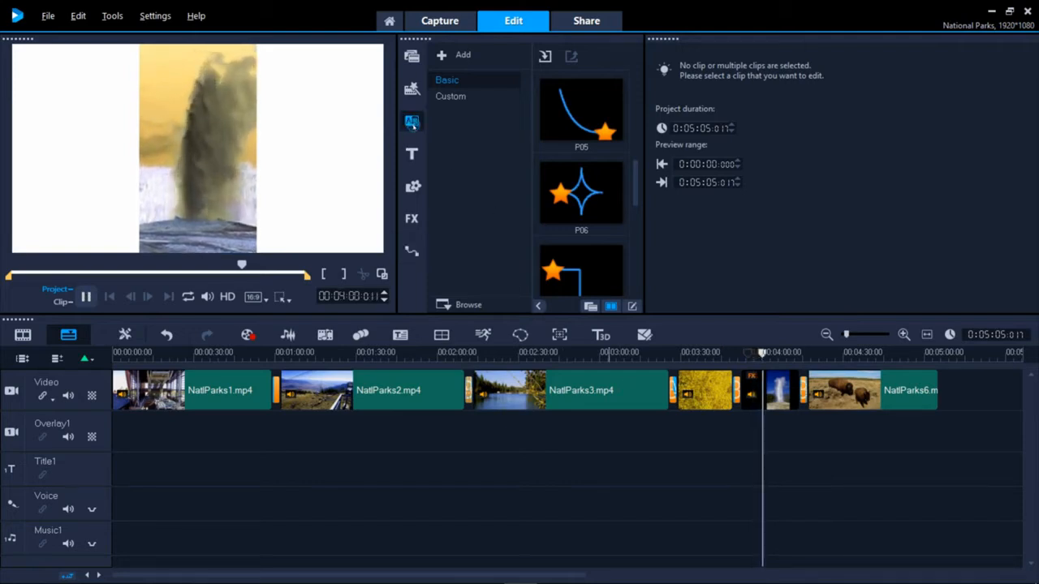
{"action": "left_click", "coordinate": [86, 296]}
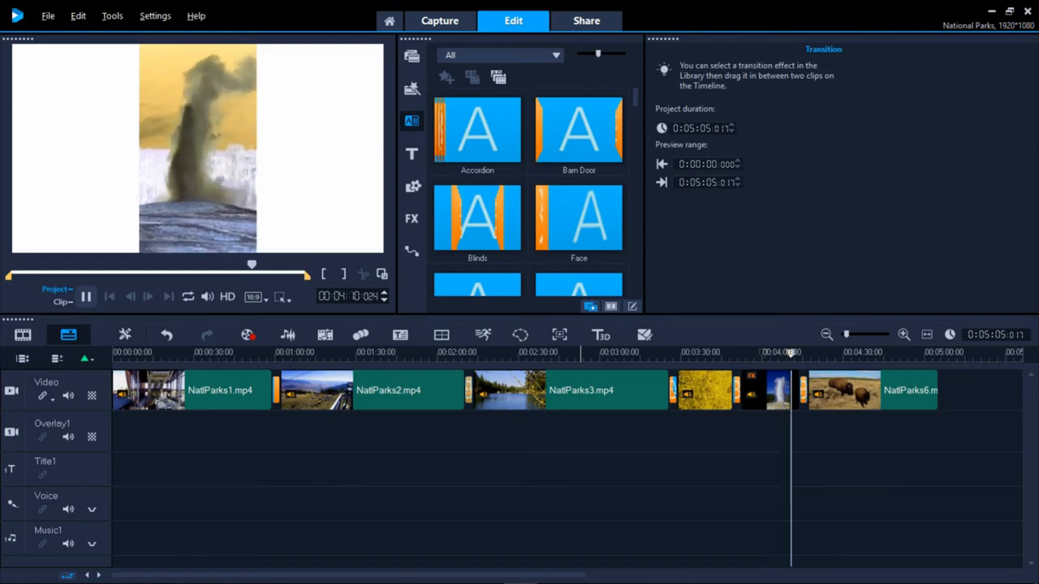
{"action": "left_click", "coordinate": [591, 306]}
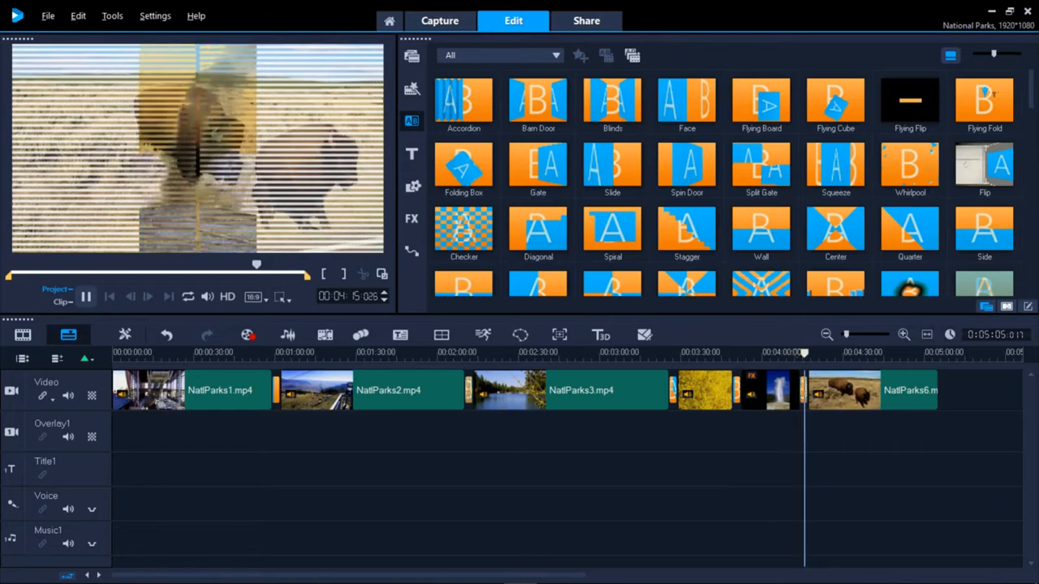
{"action": "left_click", "coordinate": [1007, 306]}
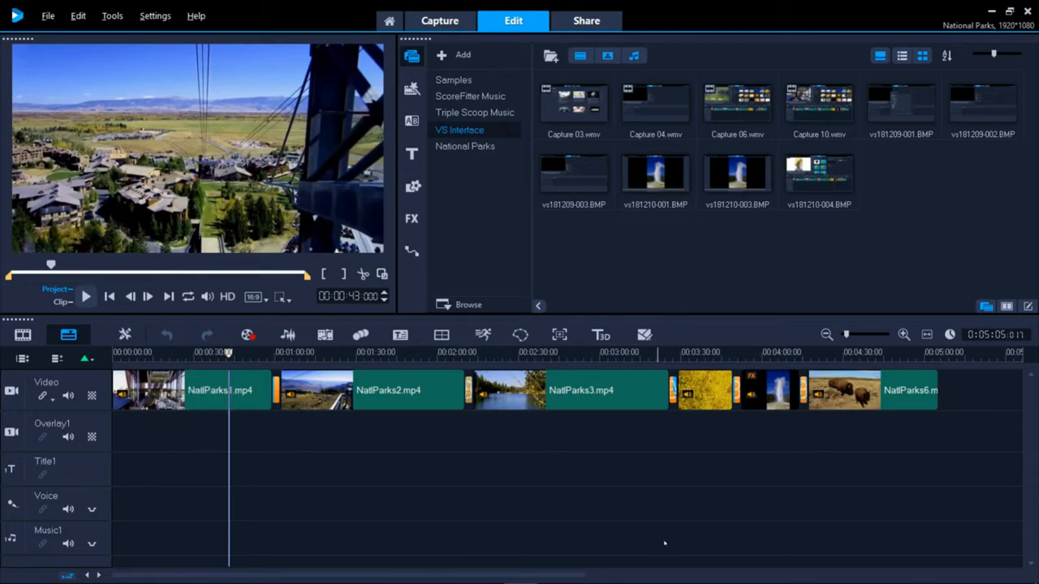
- Set the number of overlay tracks to 2 in the Track Manager
{"action": "left_click", "coordinate": [56, 358]}
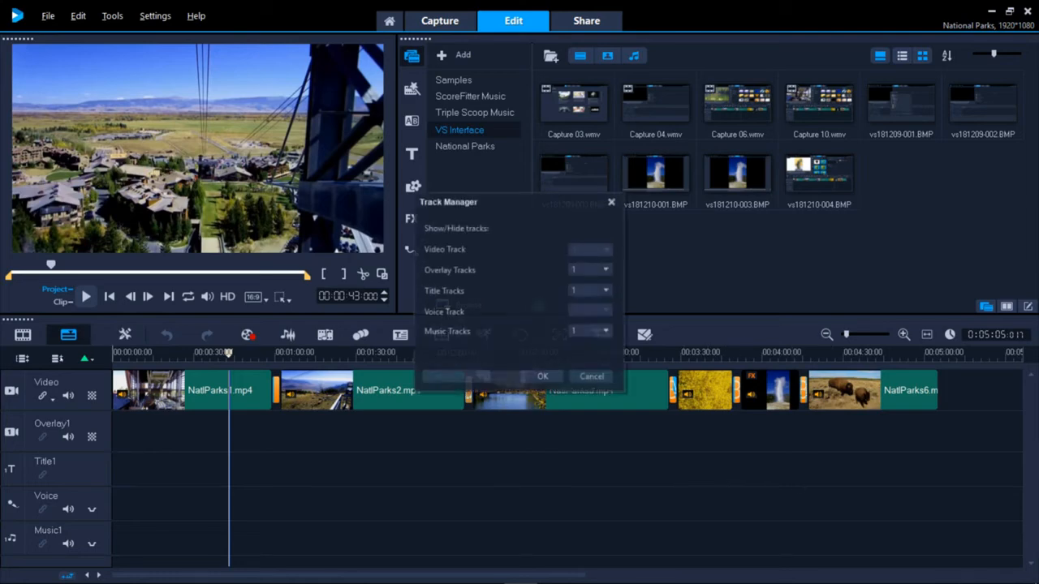
{"action": "left_click", "coordinate": [605, 270]}
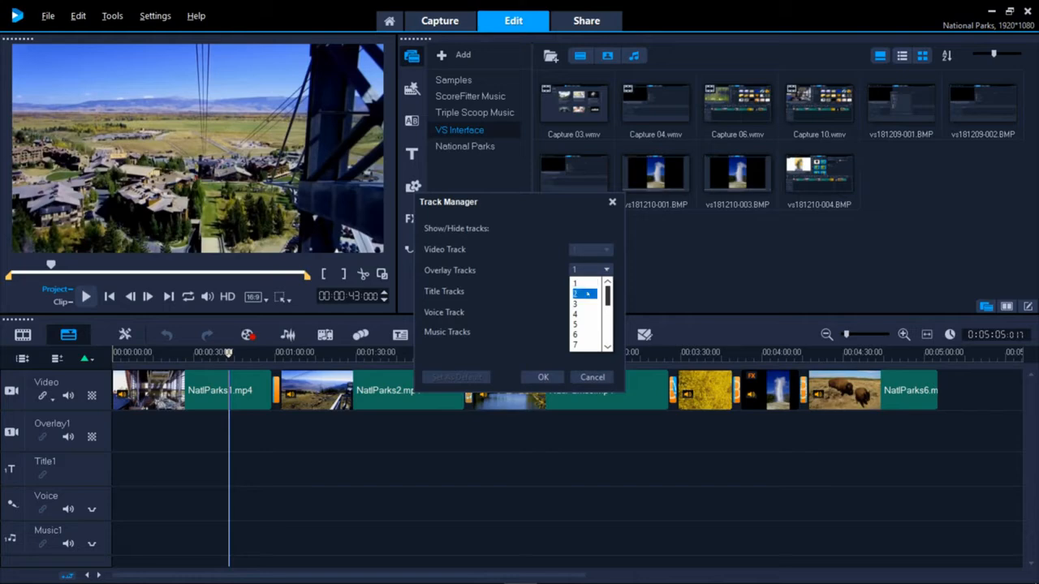
{"action": "left_click", "coordinate": [585, 293]}
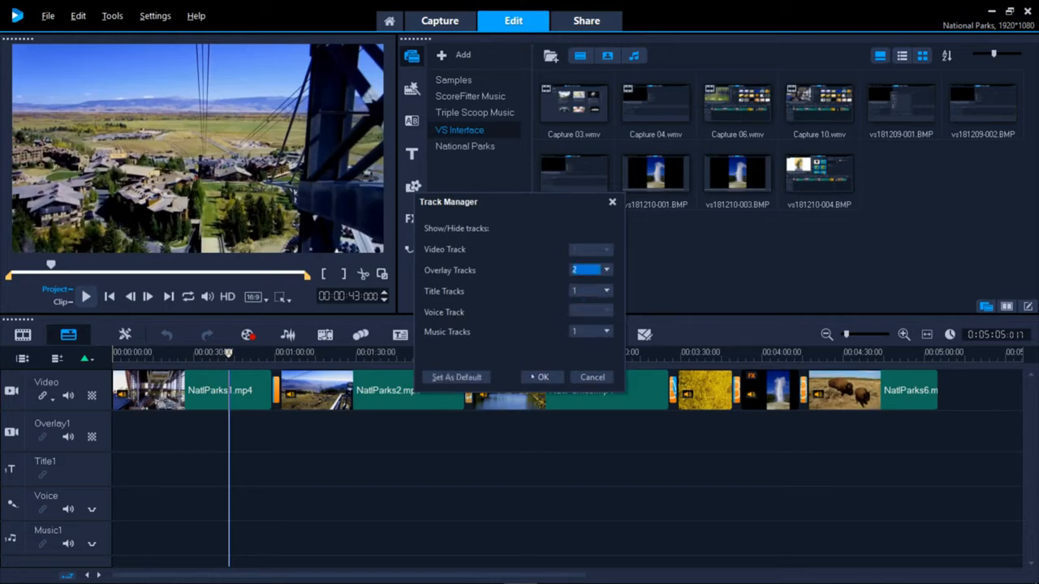
{"action": "left_click", "coordinate": [540, 376]}
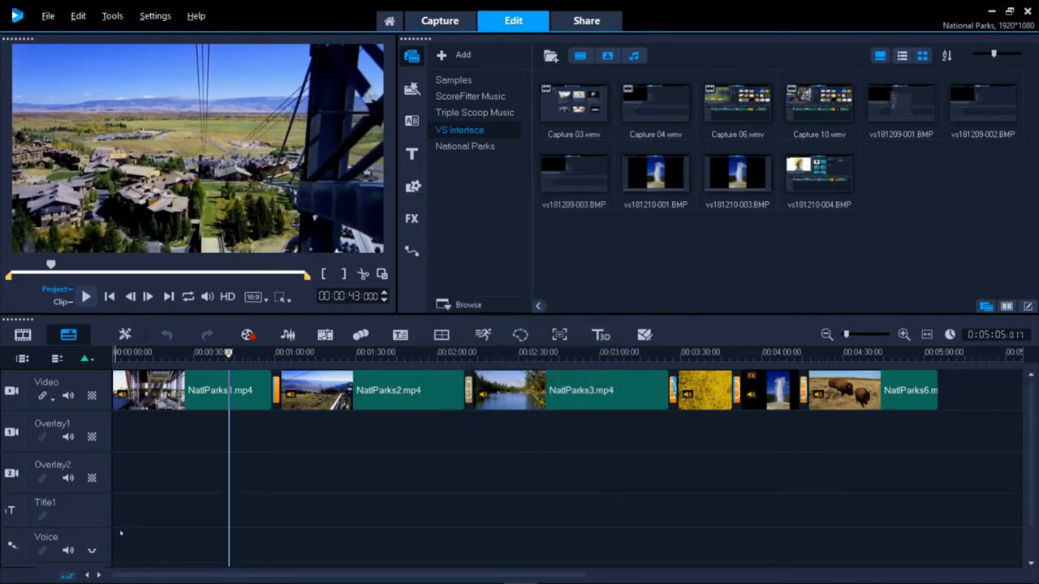
- Enable ripple editing and turn it on for the Overlay1, Title1 and Voice tracks
{"action": "left_click", "coordinate": [53, 399]}
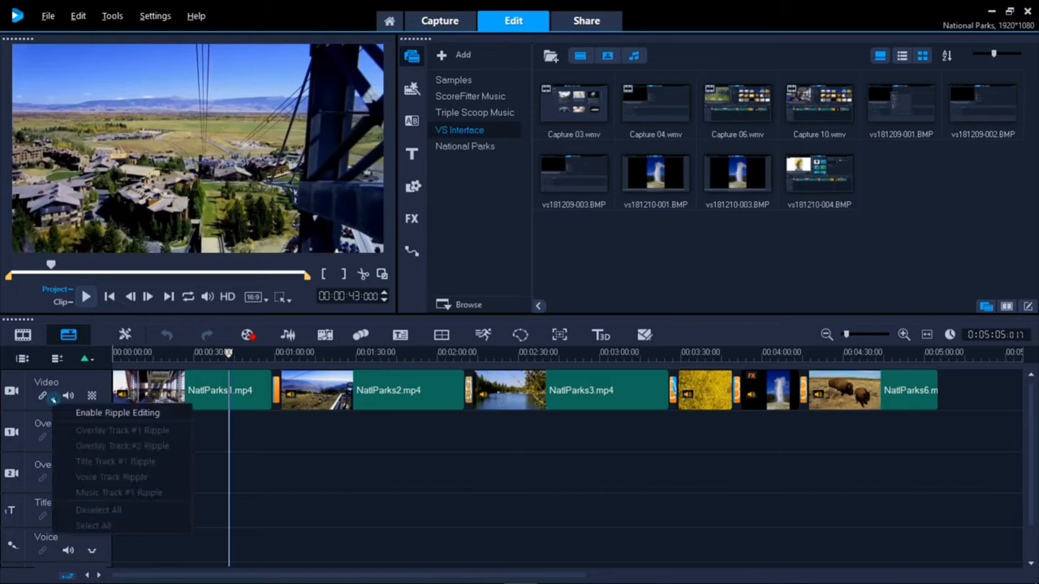
{"action": "left_click", "coordinate": [86, 413]}
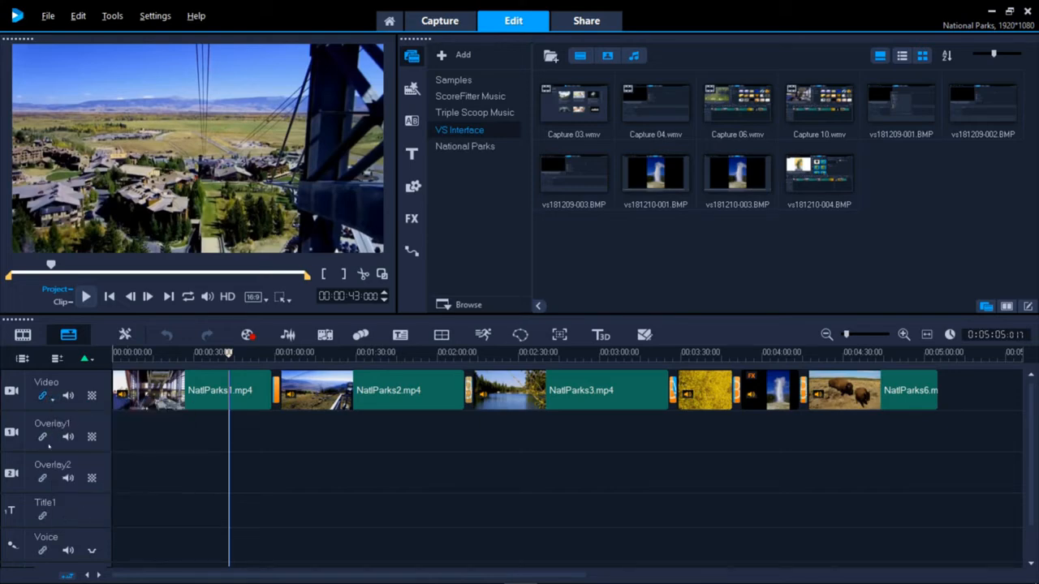
{"action": "left_click", "coordinate": [43, 436]}
{"action": "left_click", "coordinate": [42, 515]}
{"action": "left_click", "coordinate": [42, 550]}
- Zoom the timeline in and out, fit the whole project in it and look along its length
{"action": "left_click", "coordinate": [903, 335]}
{"action": "left_click", "coordinate": [903, 335]}
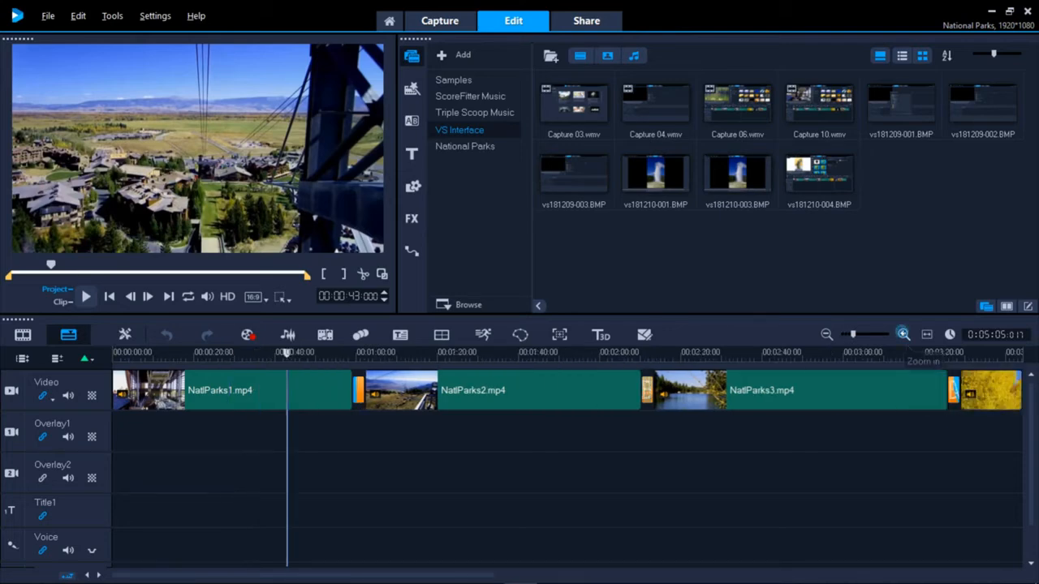
{"action": "left_click", "coordinate": [904, 334]}
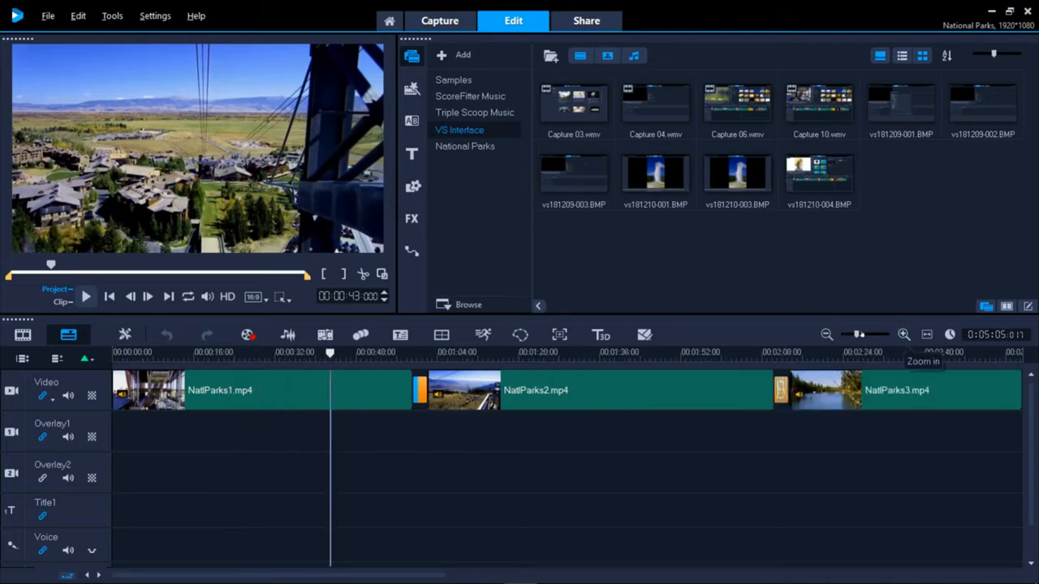
{"action": "left_click", "coordinate": [826, 335]}
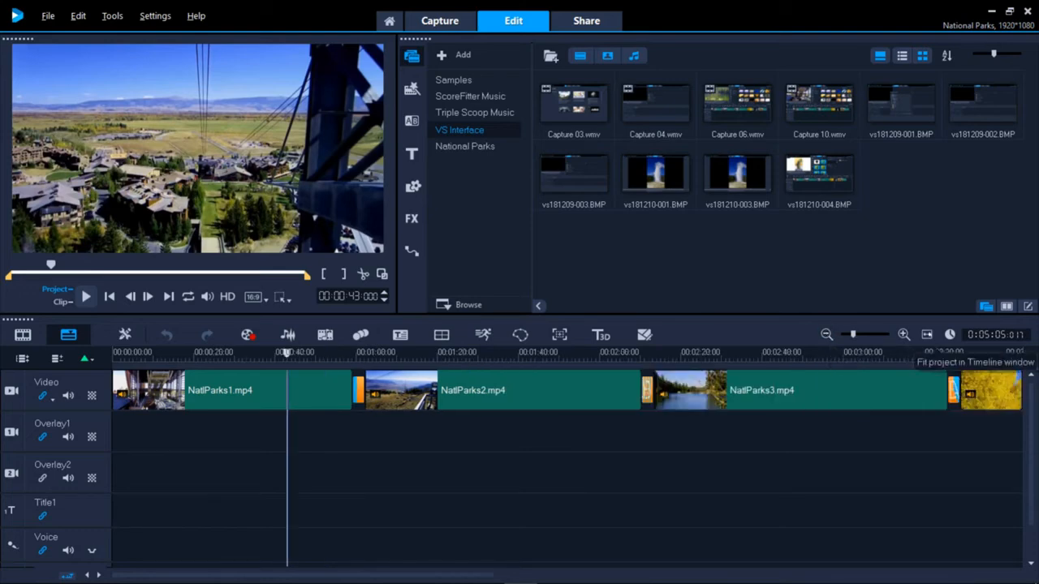
{"action": "left_click", "coordinate": [927, 335]}
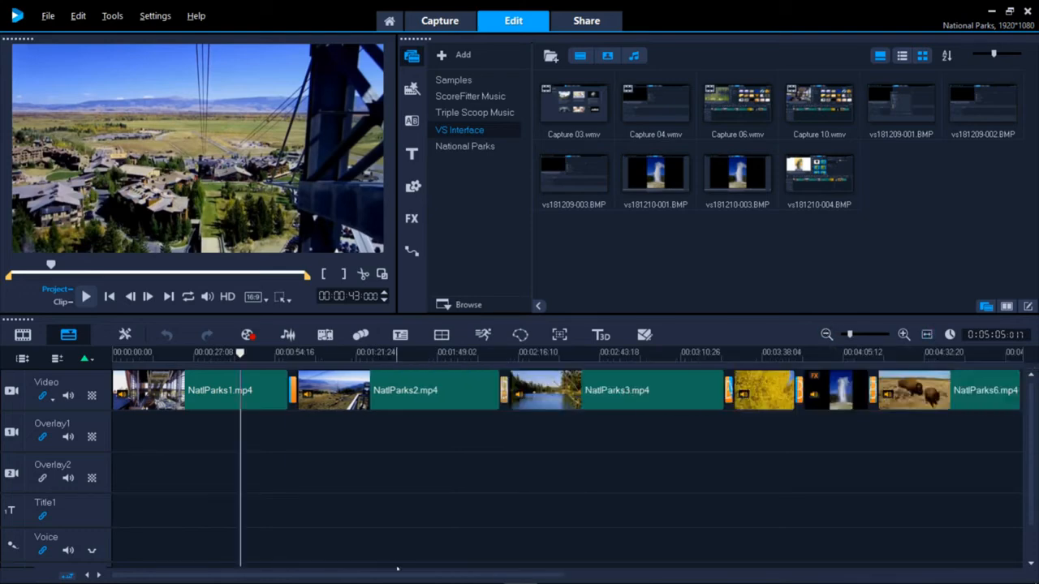
{"action": "left_click_drag", "start_coordinate": [402, 576], "coordinate": [522, 554]}
{"action": "scroll", "coordinate": [538, 488], "scroll_direction": "up", "scroll_amount": 5}
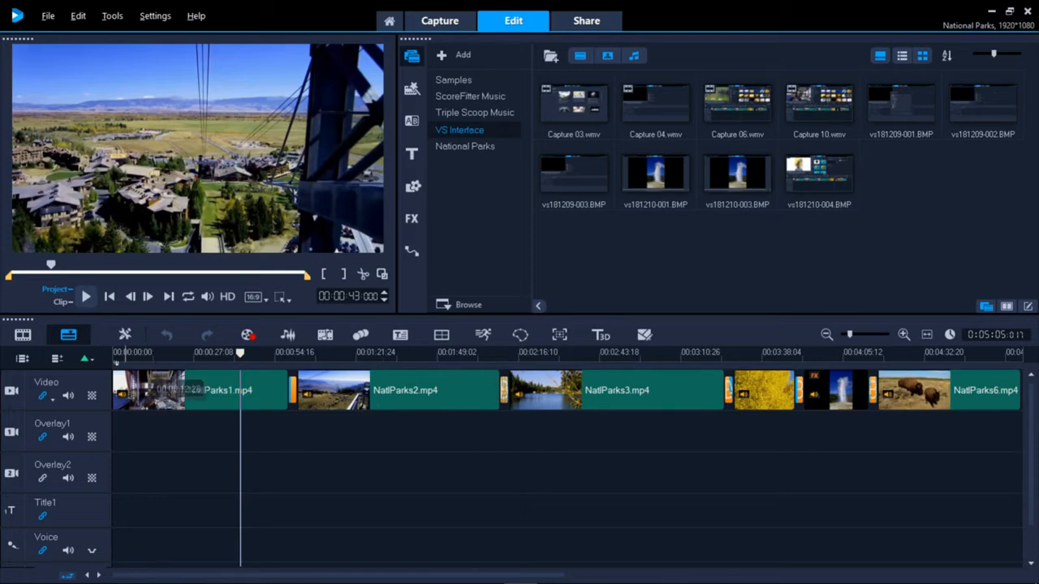
- Switch the timeline markers to Cue Point and add cue points near the start of NatlParks2.mp4 and at the start of the yellow foliage clip
{"action": "left_click", "coordinate": [90, 359]}
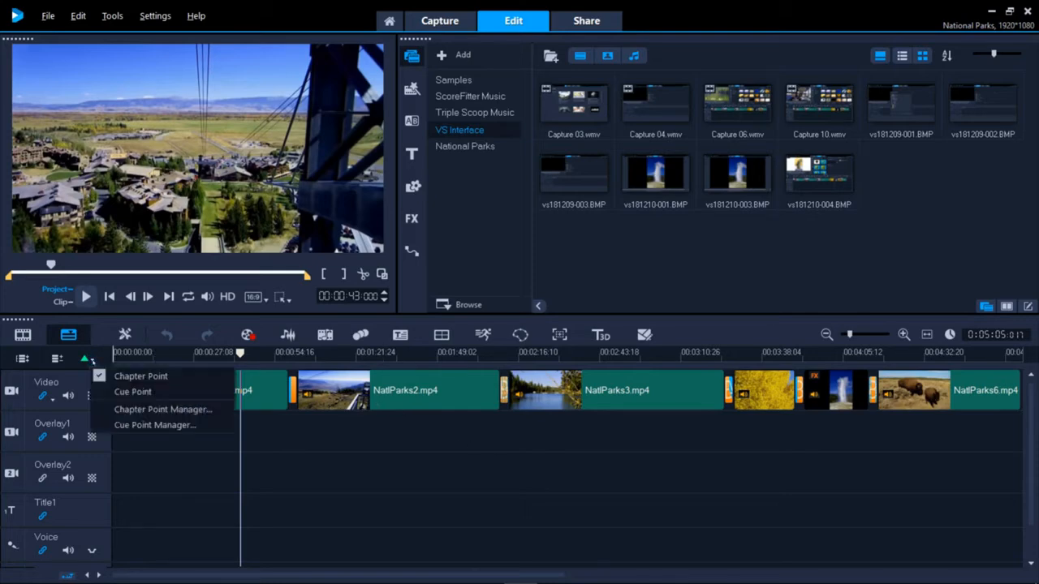
{"action": "left_click", "coordinate": [132, 391]}
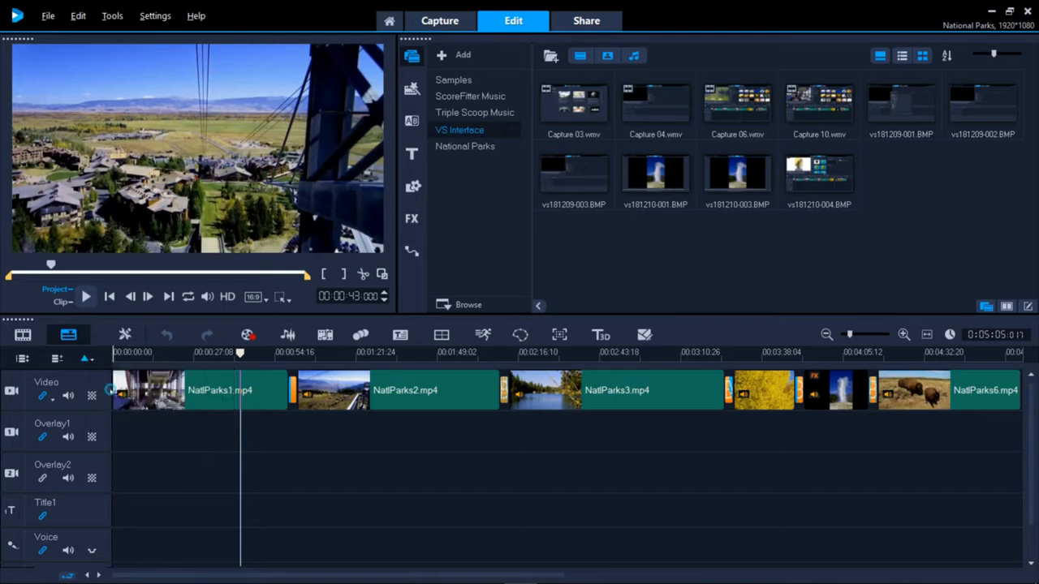
{"action": "left_click", "coordinate": [330, 363]}
{"action": "left_click", "coordinate": [734, 354]}
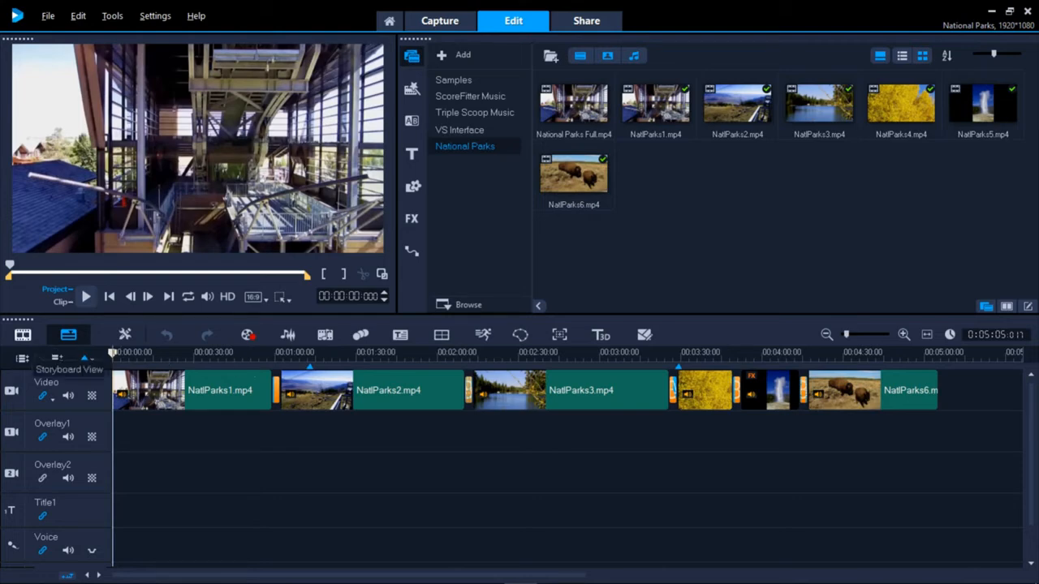
- Switch the project to Storyboard View and back to Timeline View
{"action": "left_click", "coordinate": [22, 335]}
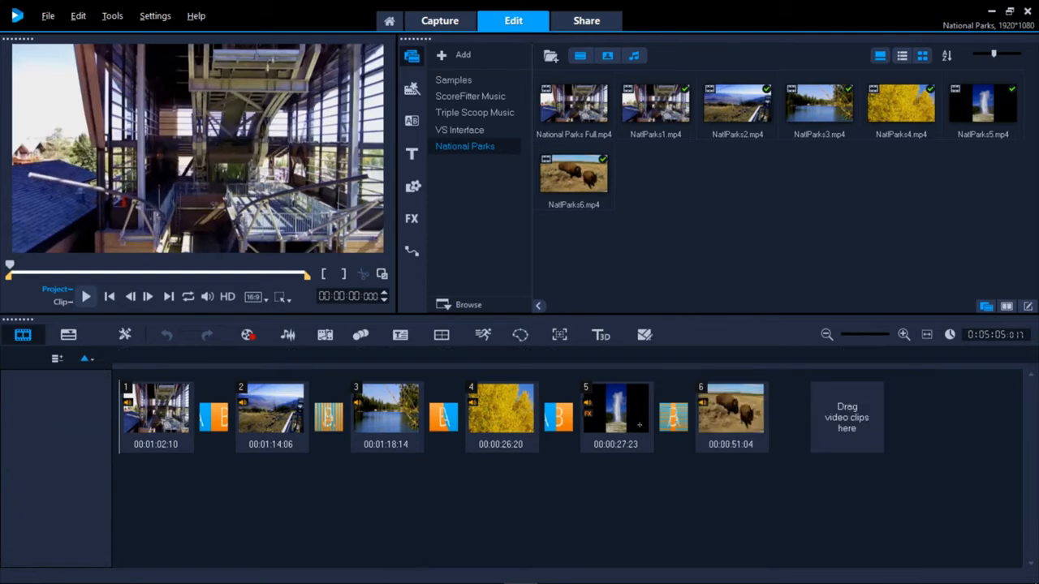
{"action": "left_click", "coordinate": [68, 335]}
{"action": "left_click", "coordinate": [113, 354]}
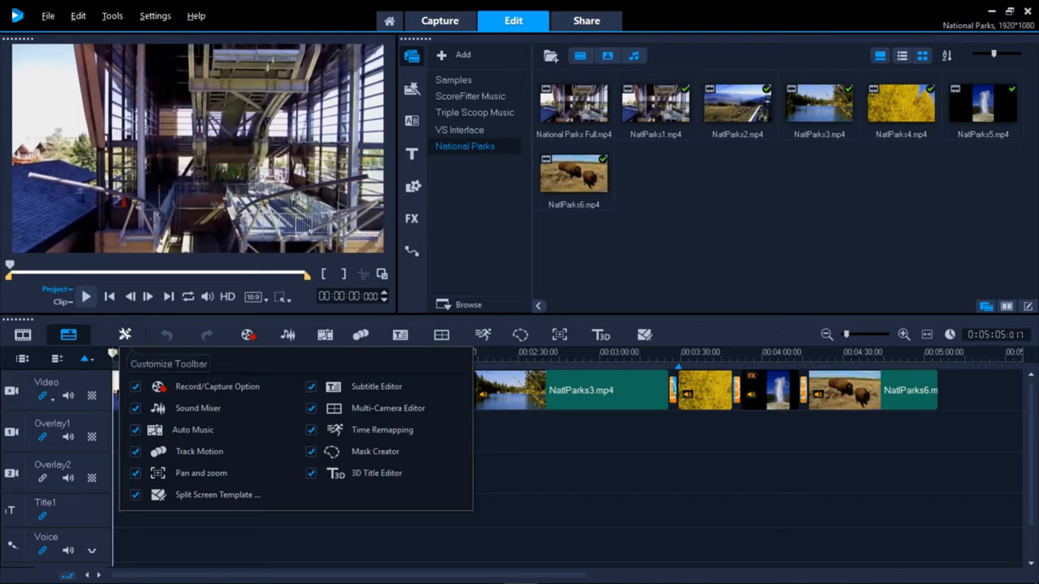
- View the toolbar customization choices and the recording and import choices in the Record/Capture Option window
{"action": "left_click", "coordinate": [125, 335]}
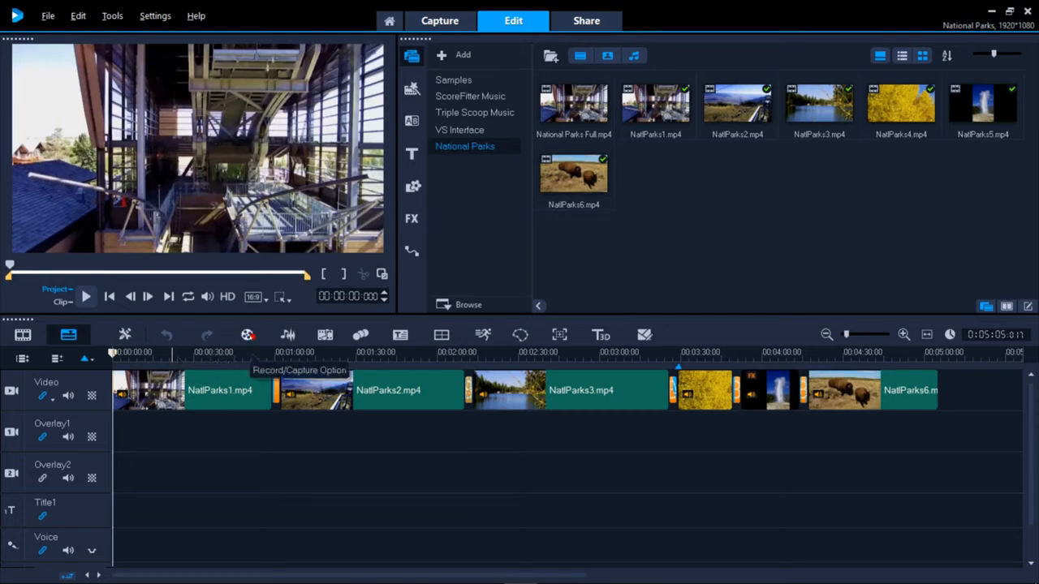
{"action": "left_click", "coordinate": [248, 334]}
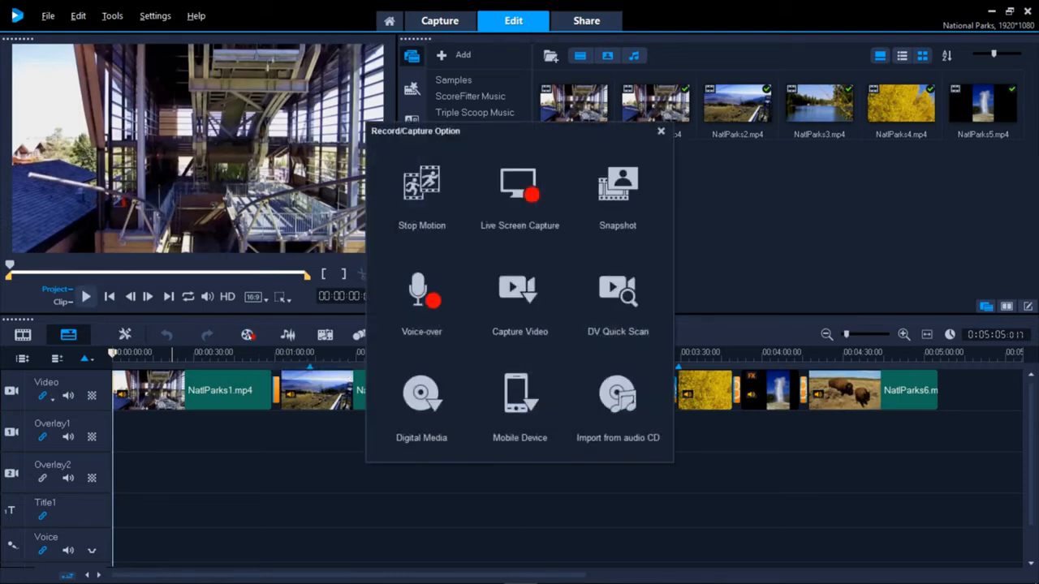
{"action": "left_click", "coordinate": [660, 131]}
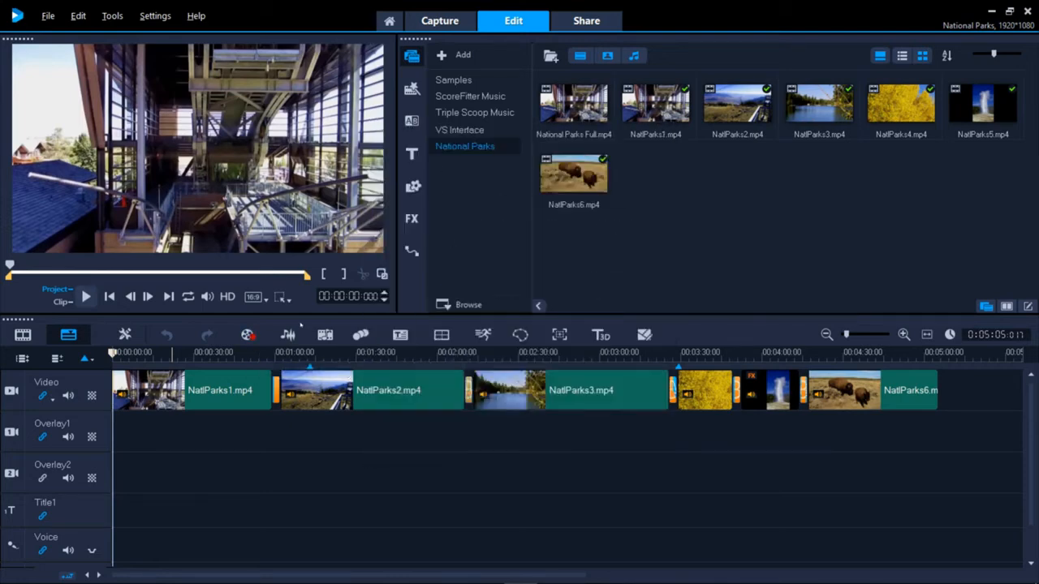
- In the Sound Mixer, pan the voice sound toward one side and back to centre, view the audio attributes and close the mixer
{"action": "left_click", "coordinate": [288, 335]}
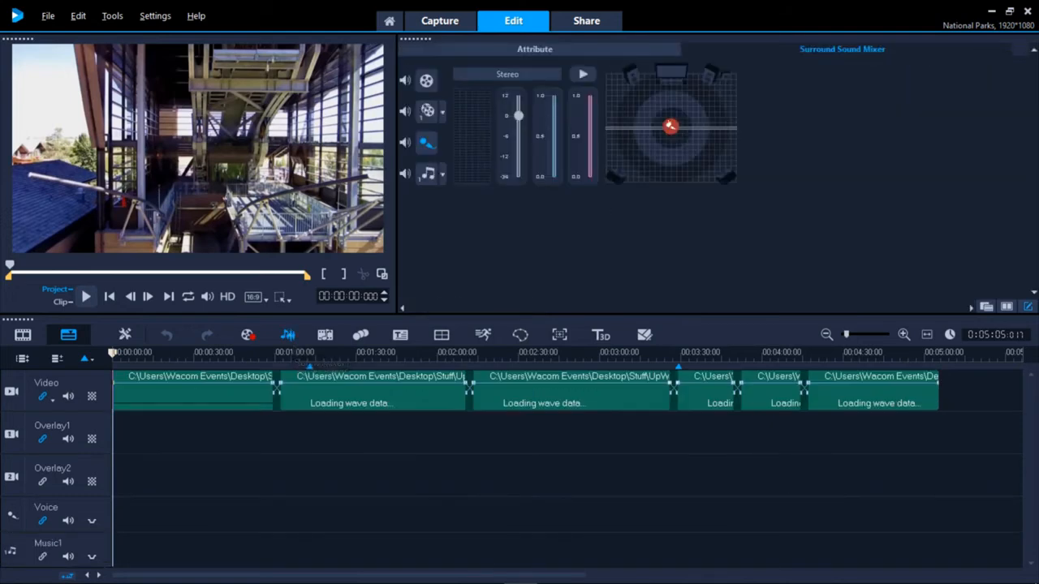
{"action": "left_click_drag", "start_coordinate": [670, 126], "coordinate": [697, 127]}
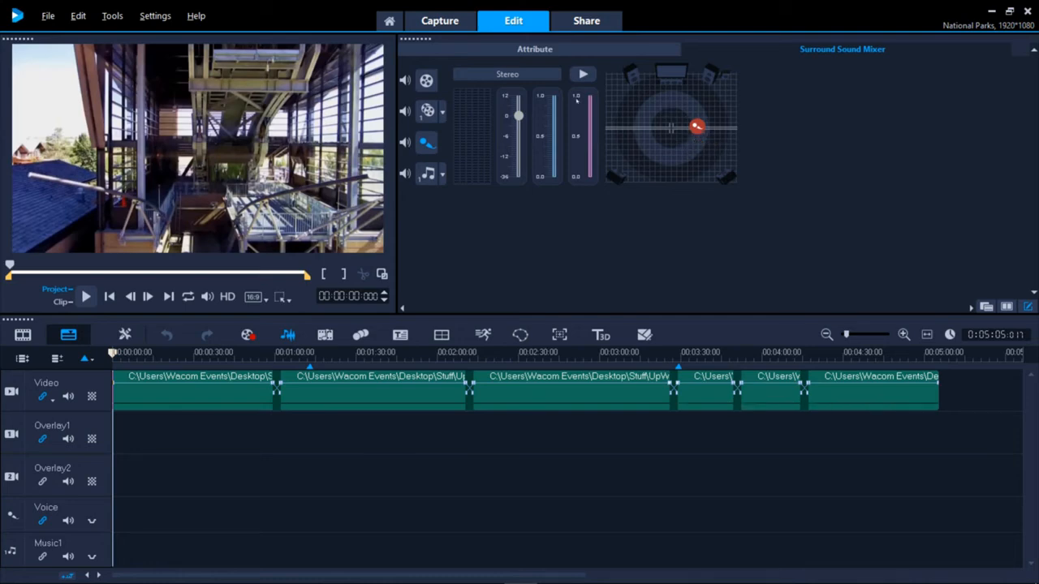
{"action": "left_click_drag", "start_coordinate": [696, 126], "coordinate": [674, 127]}
{"action": "left_click", "coordinate": [640, 51]}
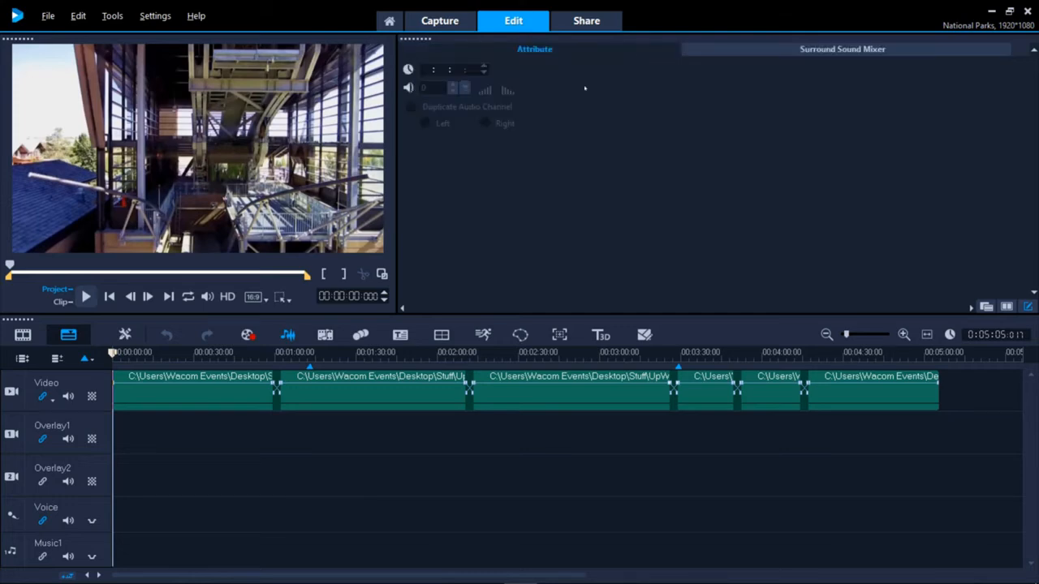
{"action": "left_click", "coordinate": [288, 336]}
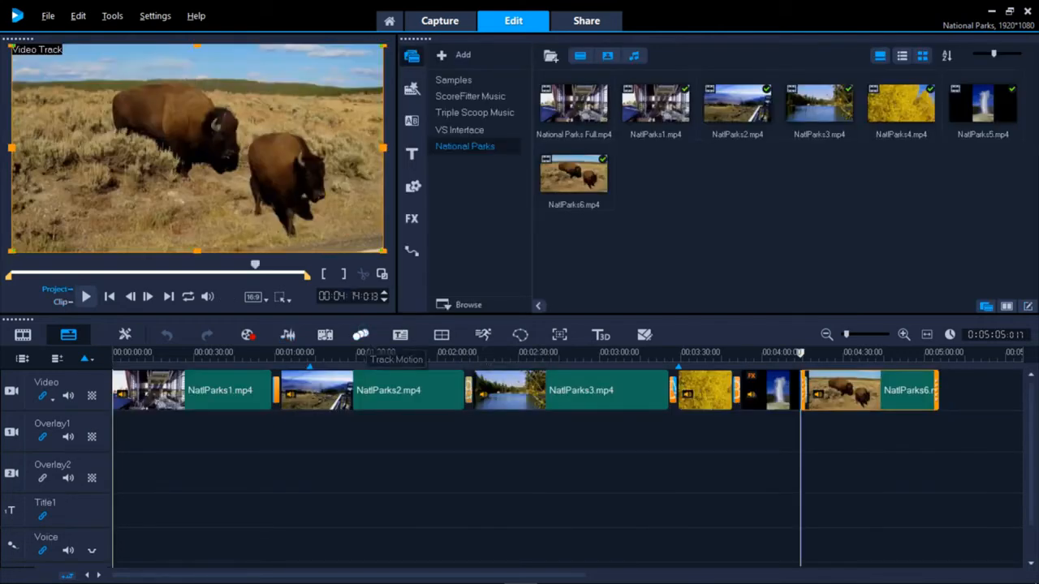
- Call up Track Motion for the bison clip and view the Subtitle Editor for NatlParks1.mp4 without adding subtitles
{"action": "left_click", "coordinate": [360, 335]}
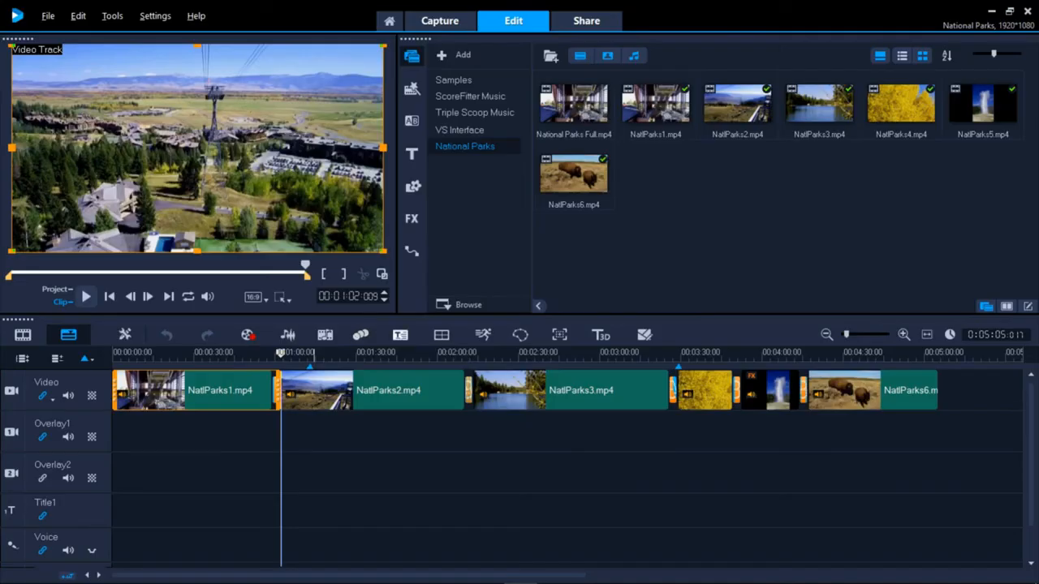
{"action": "left_click", "coordinate": [400, 335]}
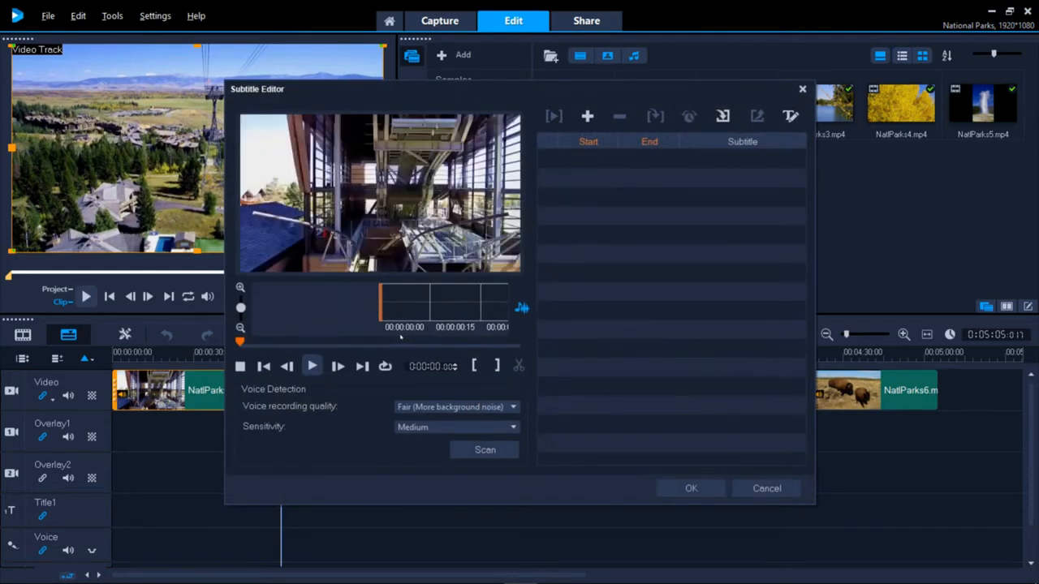
{"action": "left_click", "coordinate": [752, 488]}
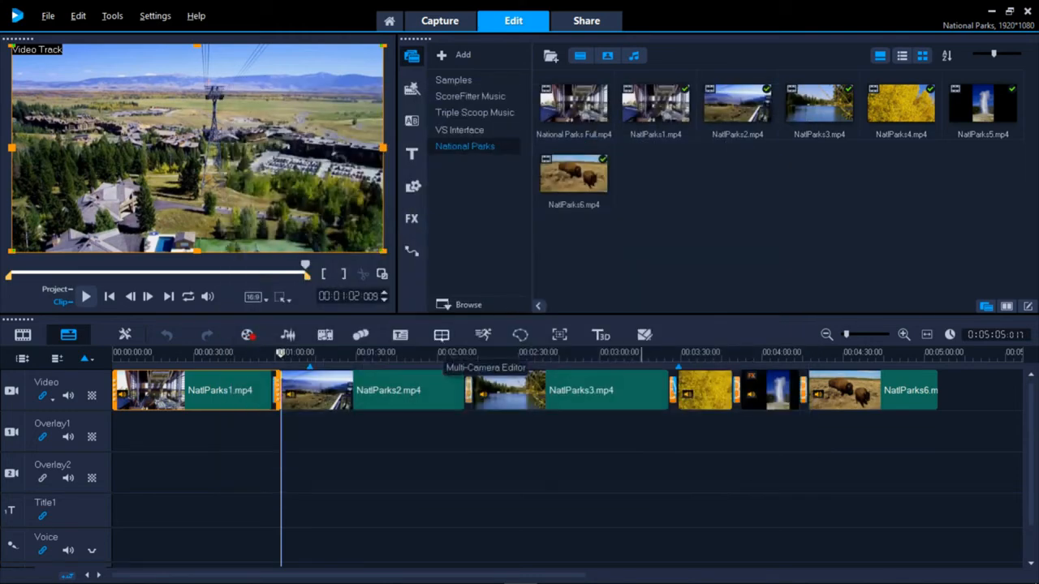
- View the Multi-Camera Editor's Source Manager without adding clips, and call up Time Remapping for NatlParks1.mp4
{"action": "left_click", "coordinate": [442, 335]}
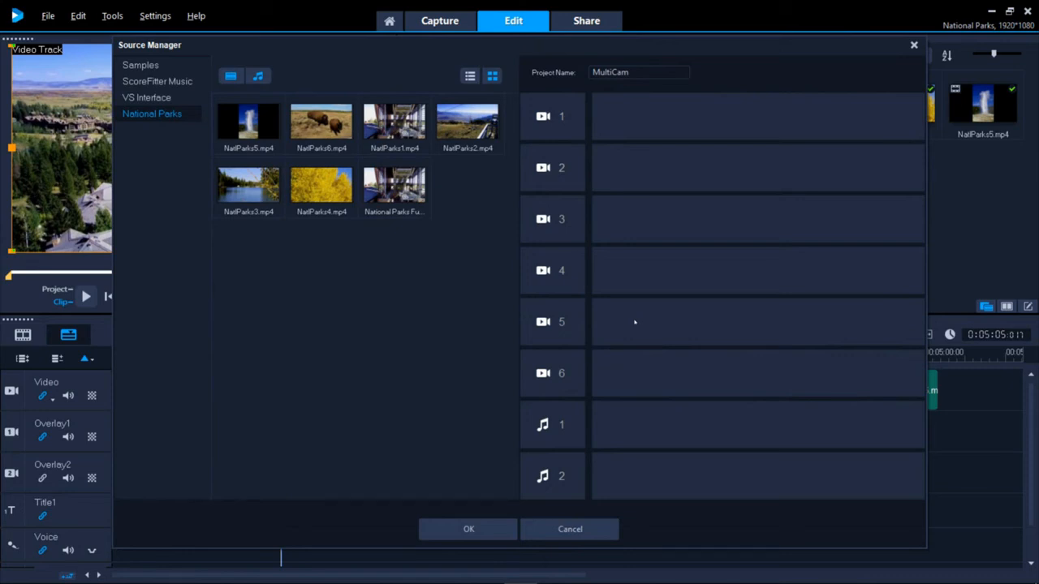
{"action": "left_click", "coordinate": [566, 528]}
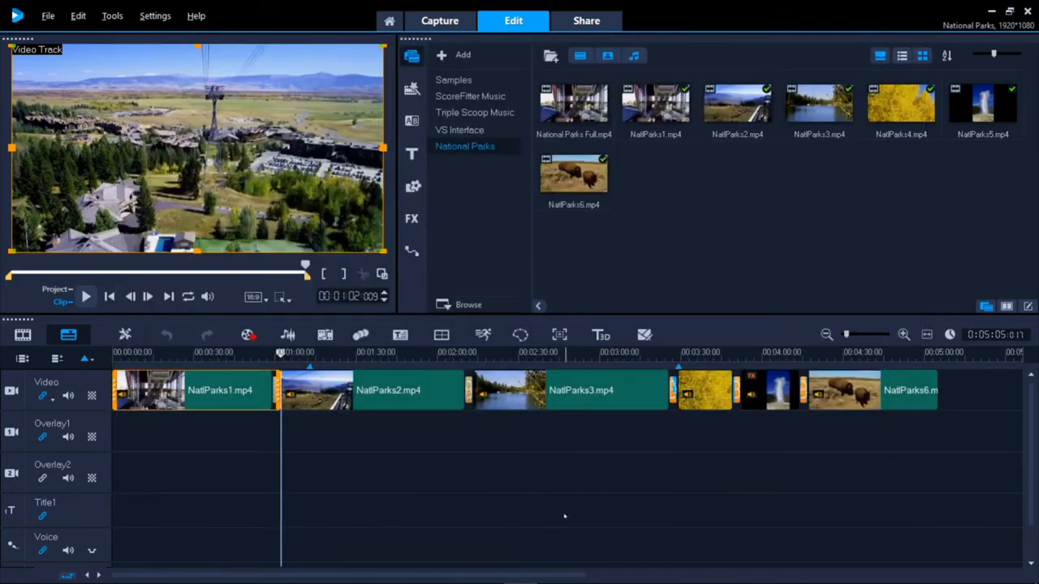
{"action": "left_click", "coordinate": [485, 333]}
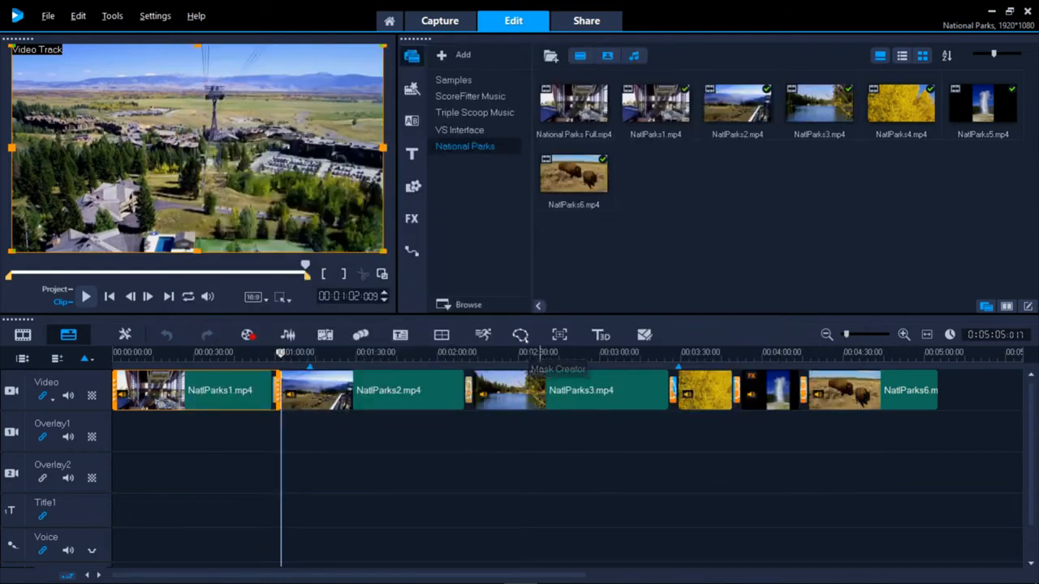
- Examine the Mask Creator's tools and filmstrip for NatlParks1.mp4, and call up Pan and Zoom for the same clip
{"action": "left_click", "coordinate": [526, 339]}
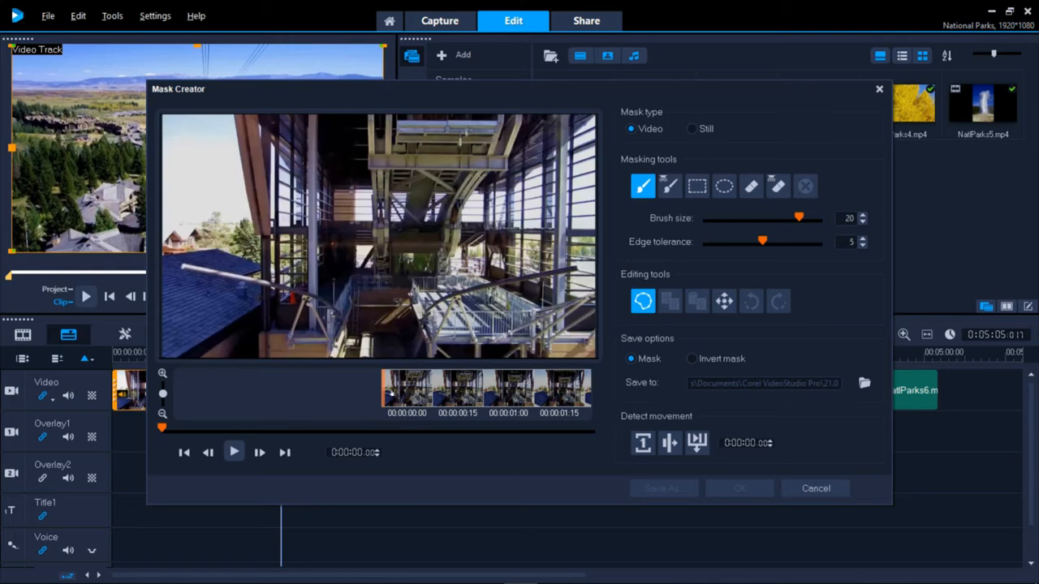
{"action": "left_click_drag", "start_coordinate": [430, 397], "coordinate": [368, 397]}
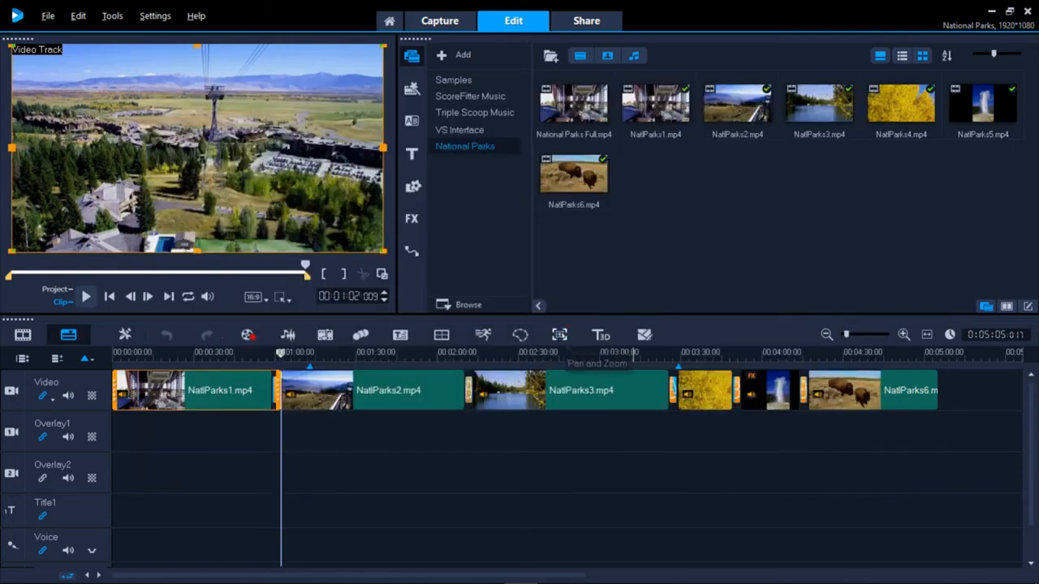
{"action": "left_click", "coordinate": [560, 334]}
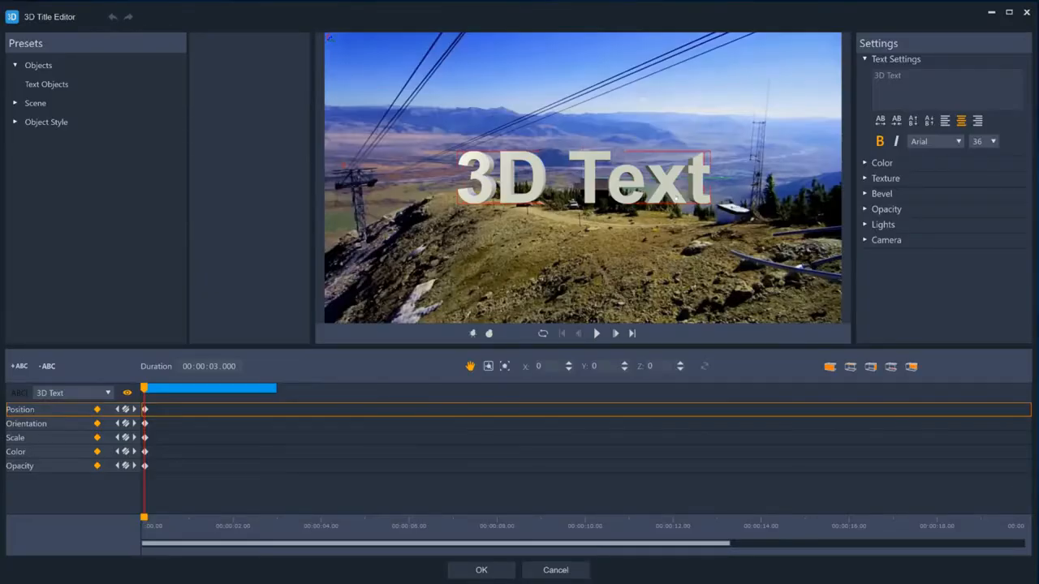
- Reorient the sample 3D Text object in the 3D Title Editor, and call up the Split Screen Template Creator
{"action": "left_click_drag", "start_coordinate": [676, 197], "coordinate": [638, 225]}
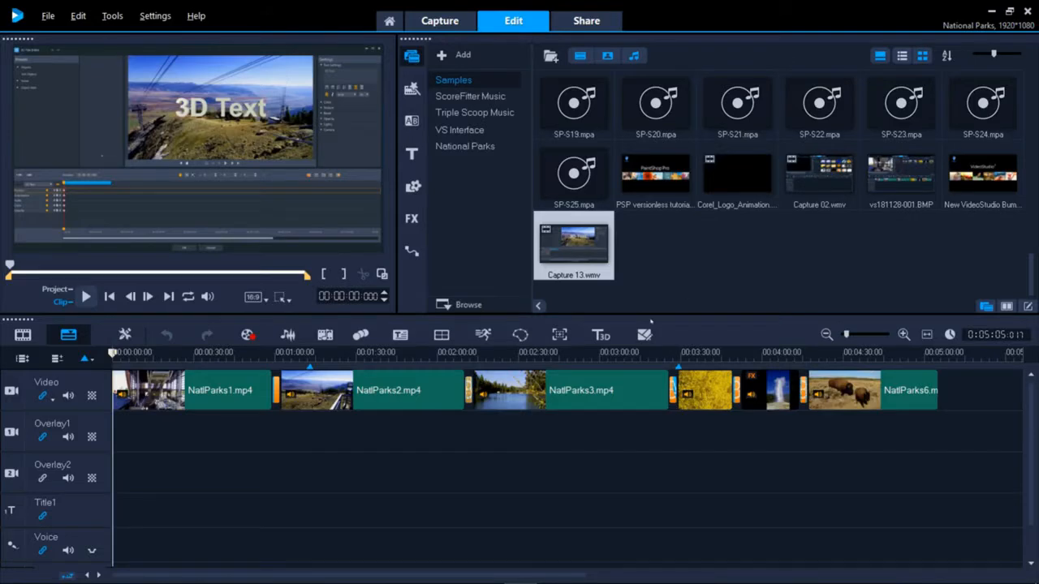
{"action": "left_click", "coordinate": [645, 335]}
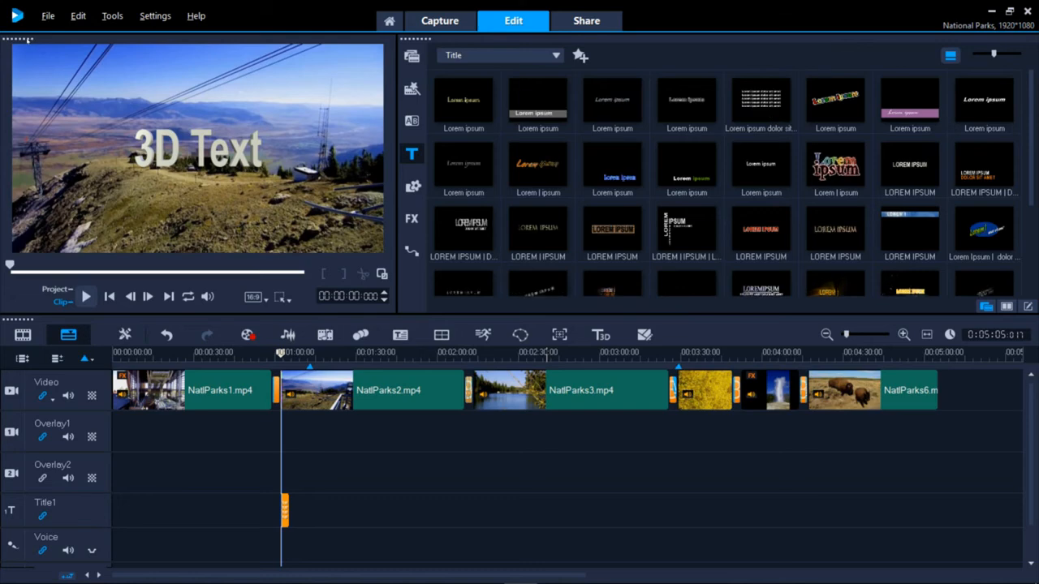
- Rearrange the workspace by docking the preview player above the library and moving it to the library's right side
{"action": "left_click_drag", "start_coordinate": [29, 41], "coordinate": [725, 55]}
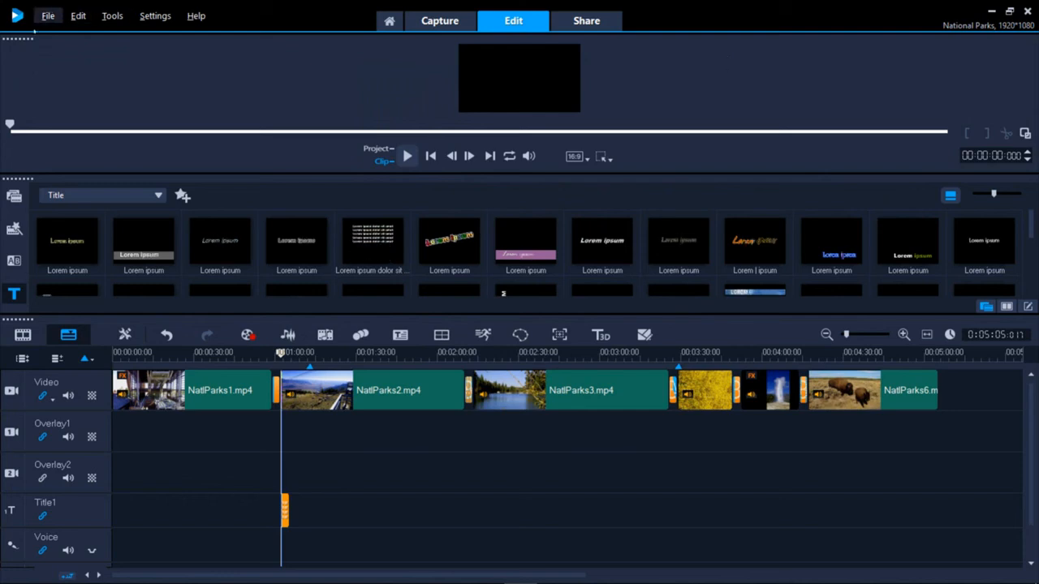
{"action": "left_click_drag", "start_coordinate": [29, 39], "coordinate": [1027, 243]}
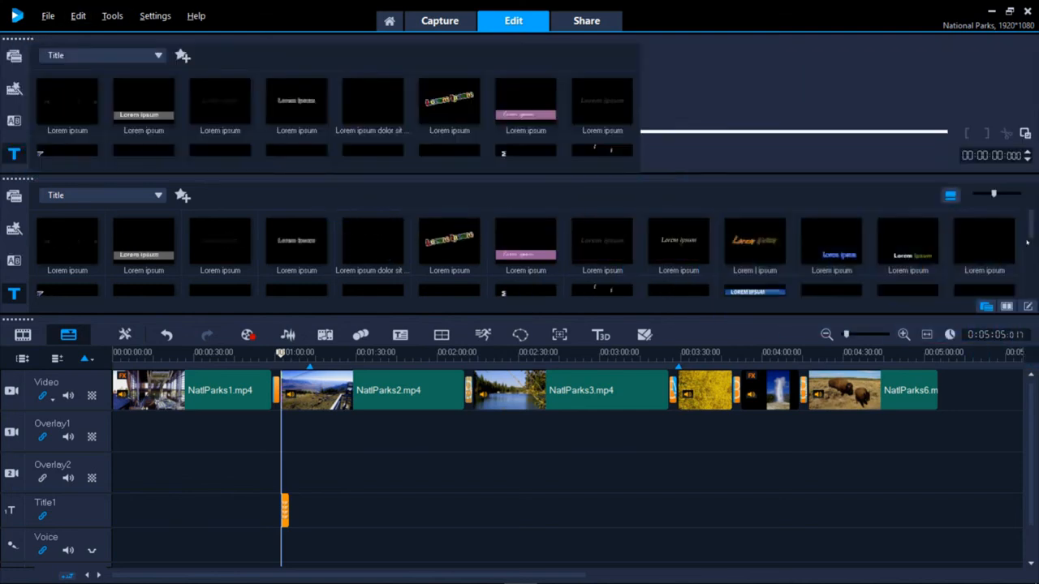
- Check the custom slots for saving a workspace layout and switch back to the Default layout
{"action": "left_click", "coordinate": [155, 15]}
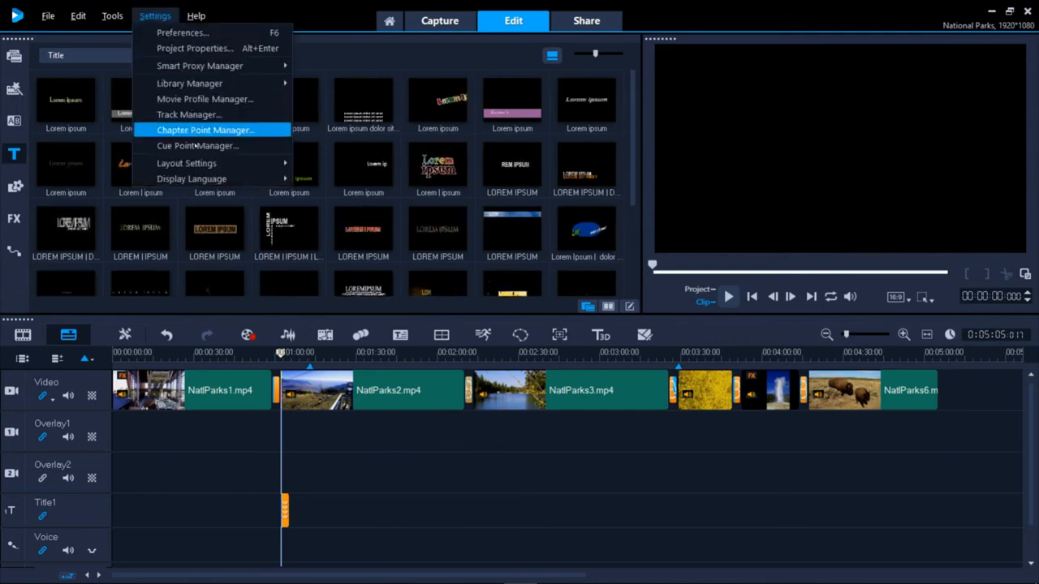
{"action": "mouse_move", "coordinate": [195, 163]}
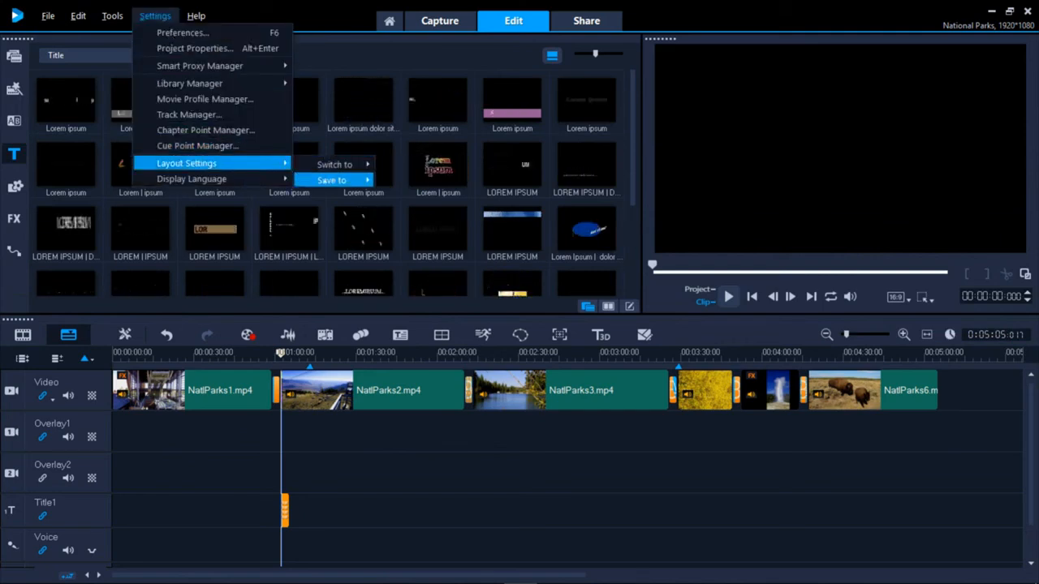
{"action": "mouse_move", "coordinate": [322, 182]}
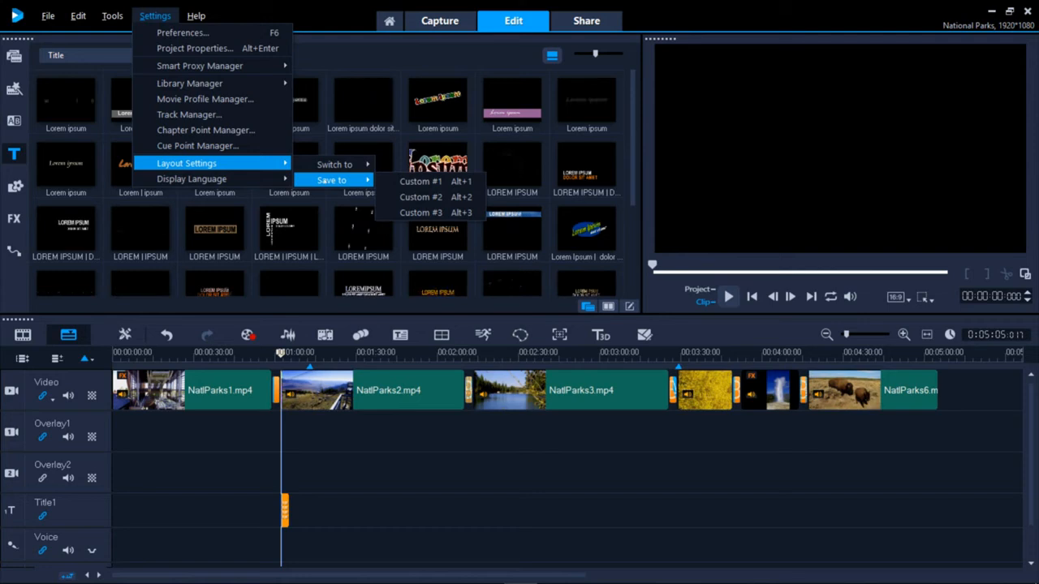
{"action": "mouse_move", "coordinate": [335, 165]}
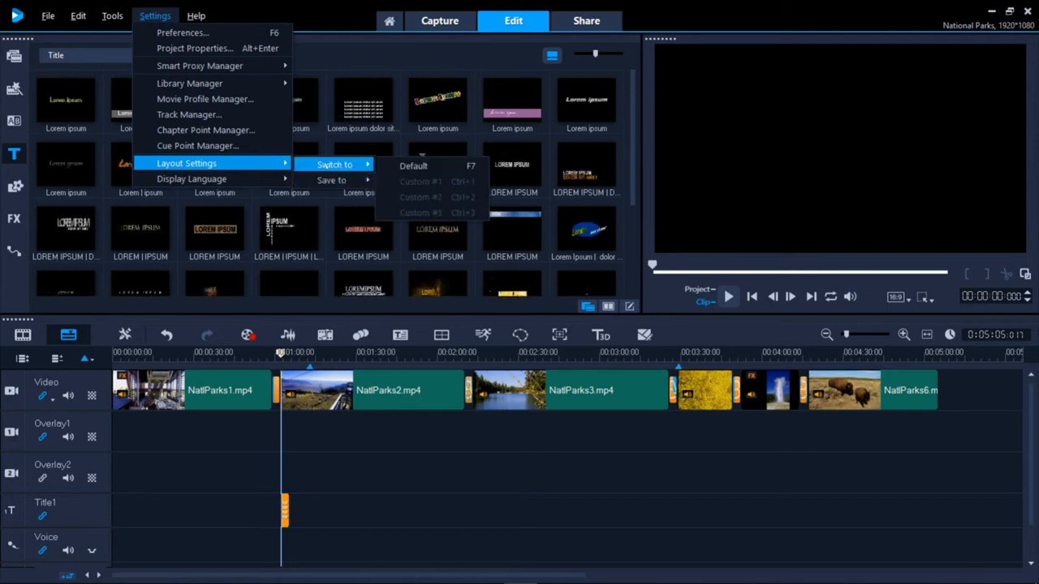
{"action": "left_click", "coordinate": [402, 166]}
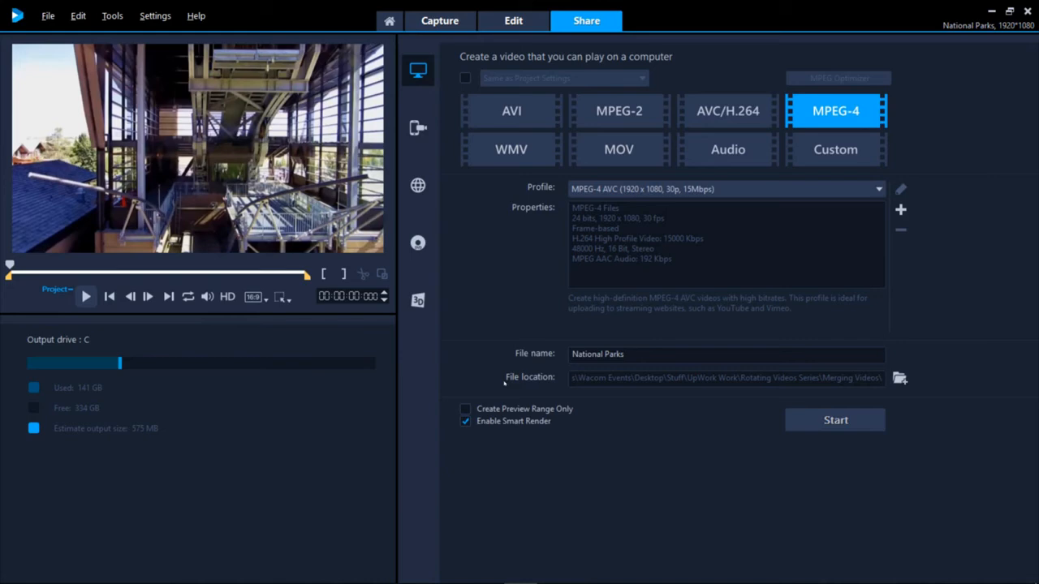
- In the Share workspace's computer output options, look through the MPEG-4 profiles and the file formats offered under Custom
{"action": "left_click", "coordinate": [755, 191]}
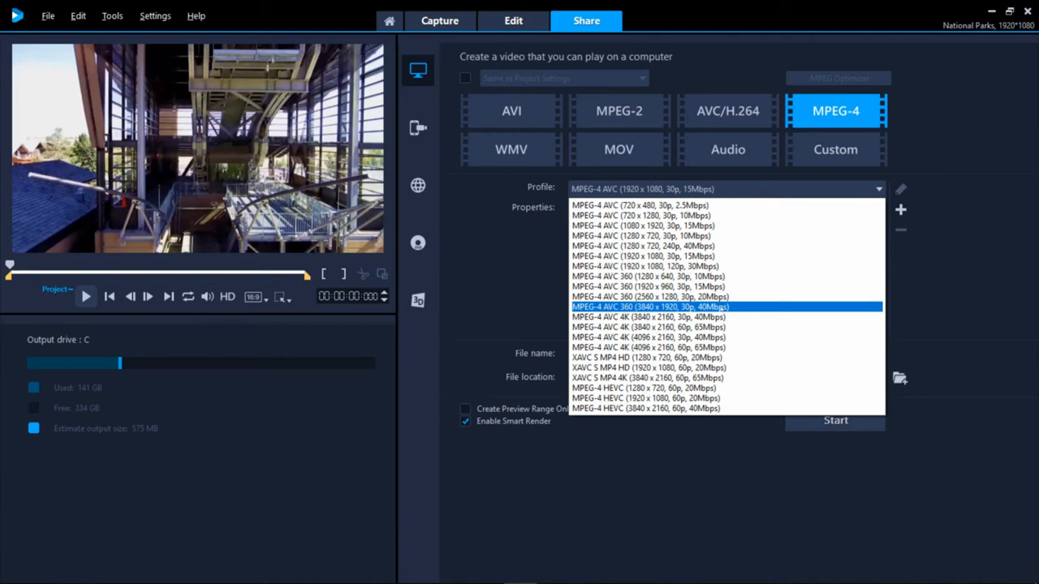
{"action": "left_click", "coordinate": [927, 128]}
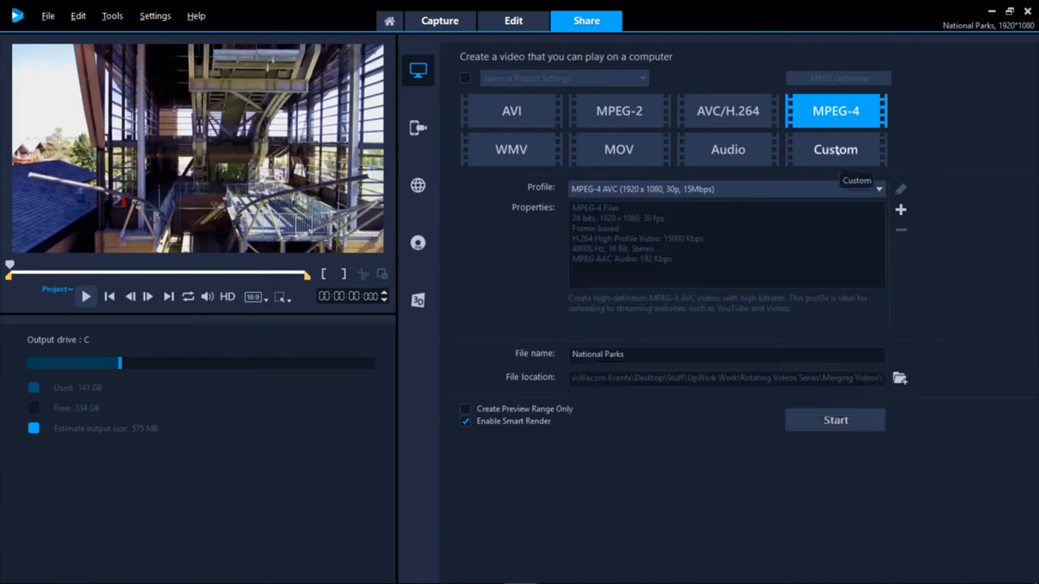
{"action": "left_click", "coordinate": [837, 151]}
{"action": "left_click", "coordinate": [824, 185]}
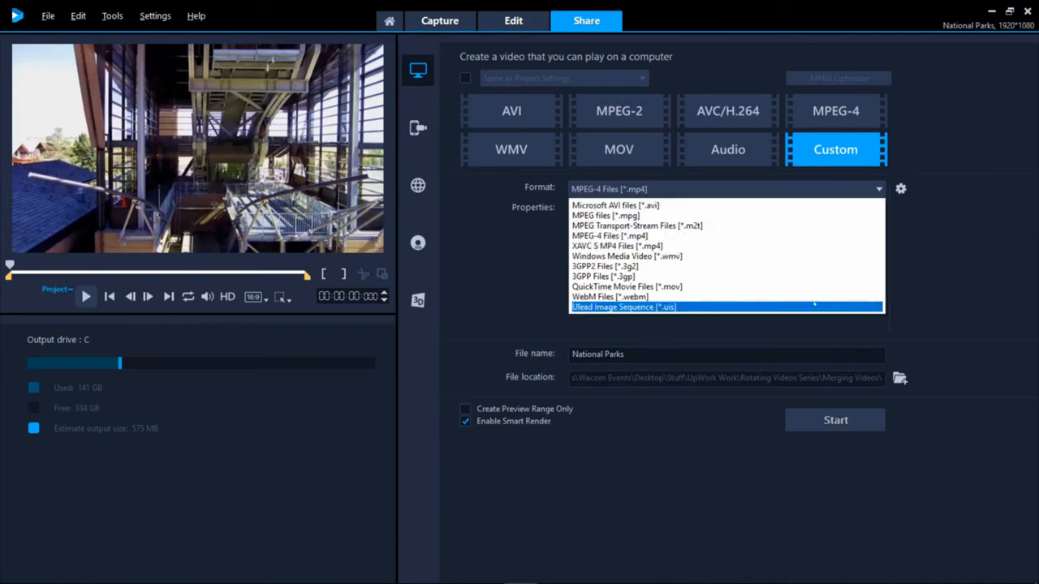
- Look through the DV profiles for device output and the MPEG-4 project upload formats for YouTube
{"action": "left_click", "coordinate": [417, 127]}
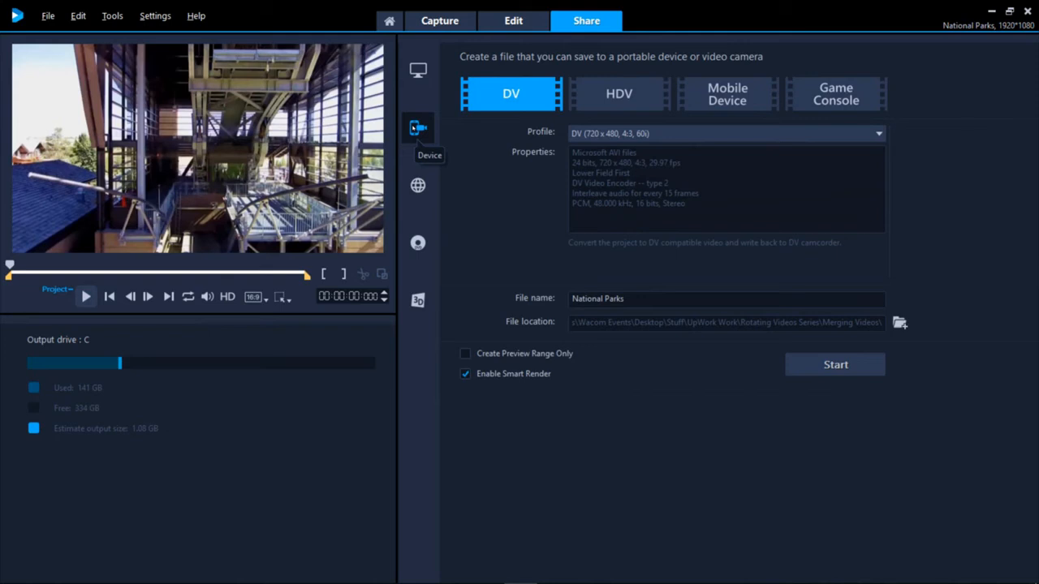
{"action": "left_click", "coordinate": [691, 134]}
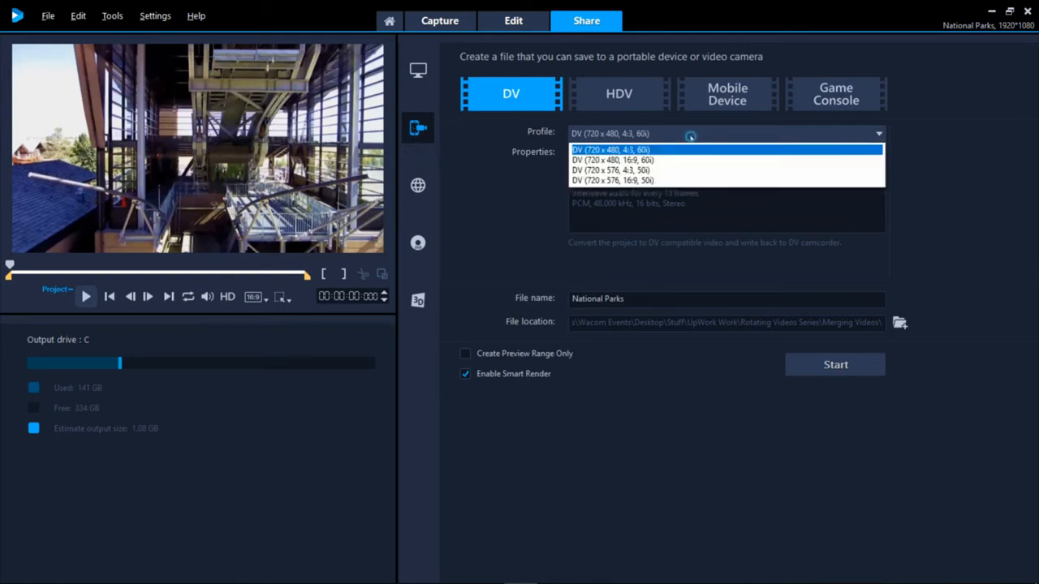
{"action": "left_click", "coordinate": [418, 185]}
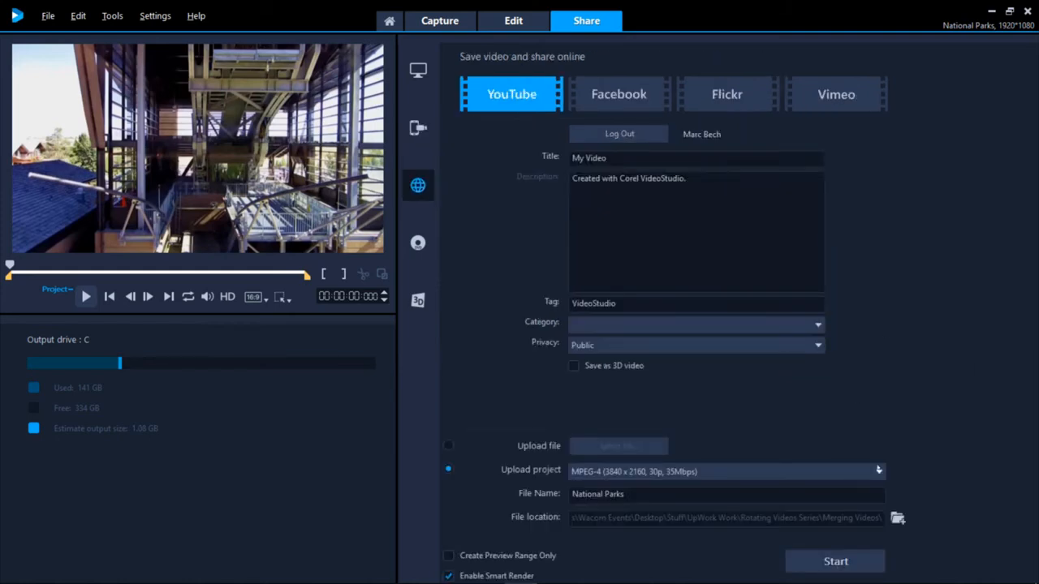
{"action": "left_click", "coordinate": [880, 473]}
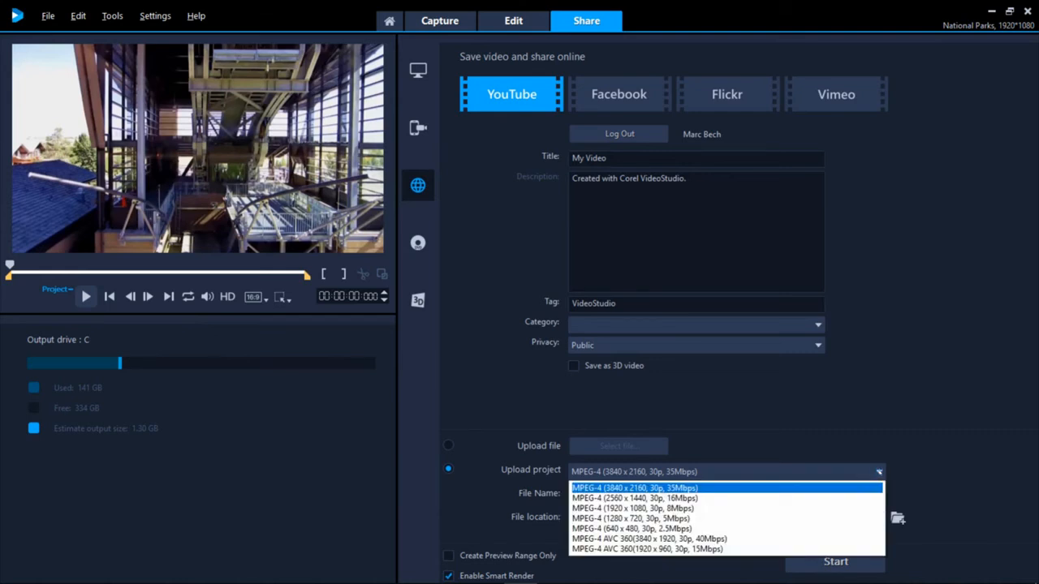
{"action": "left_click", "coordinate": [883, 424]}
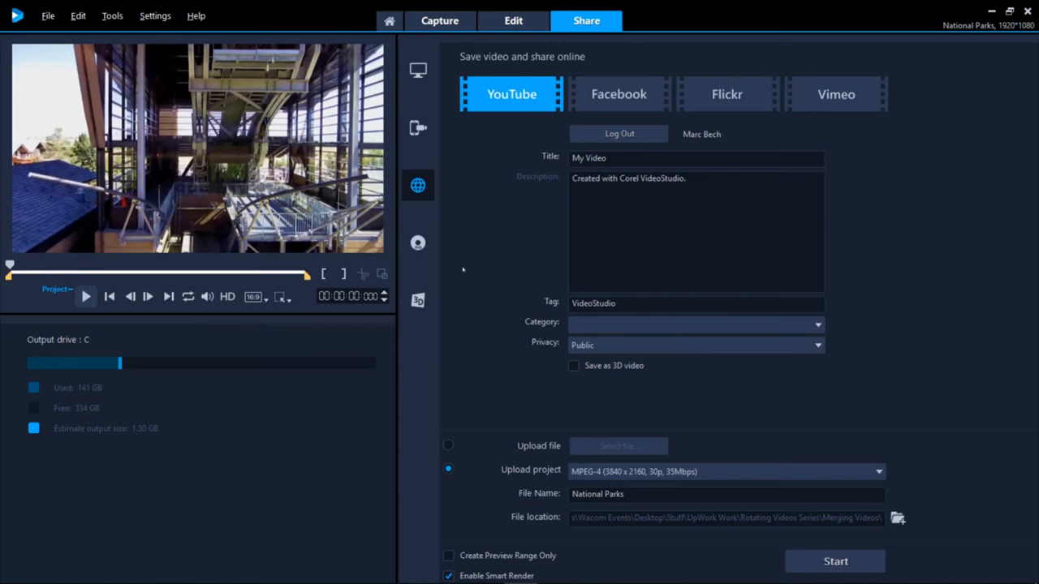
- View the disc and 3D video output options, and play the National Parks project in the Edit workspace
{"action": "left_click", "coordinate": [418, 243]}
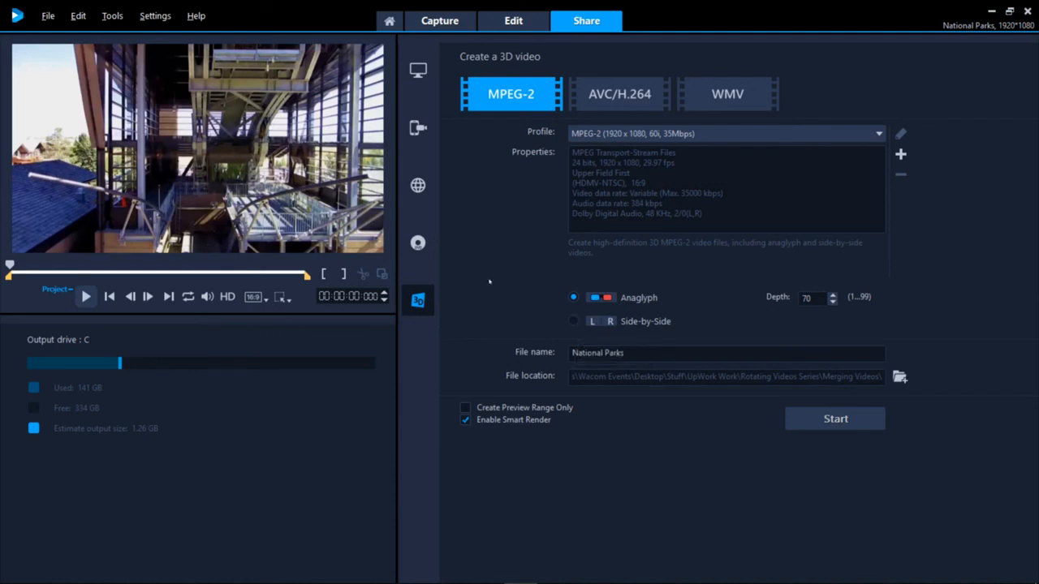
{"action": "left_click", "coordinate": [538, 23]}
{"action": "key", "text": "space"}
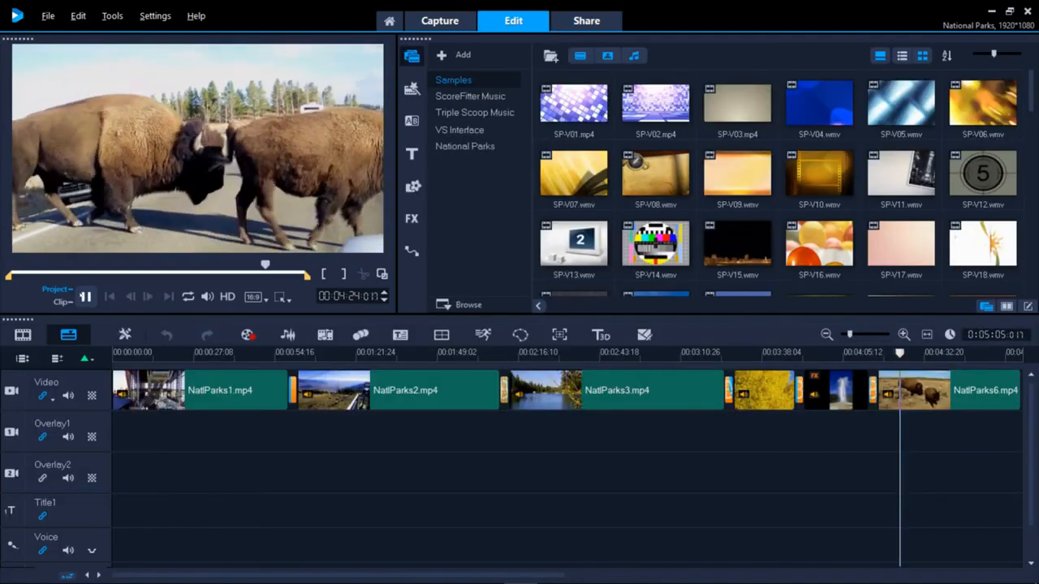